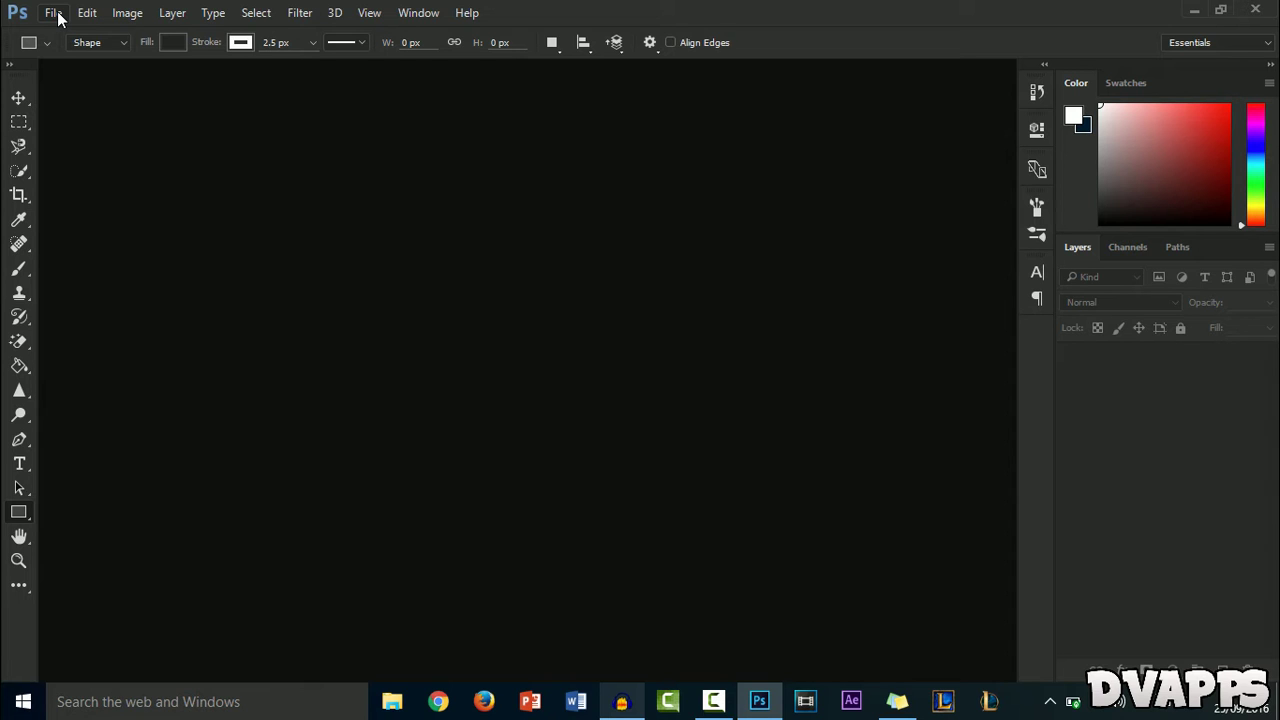
Step: Create a new 1280×720 px document with a transparent background
{"action": "key", "text": "ctrl+n"}
{"action": "key", "text": "Escape"}
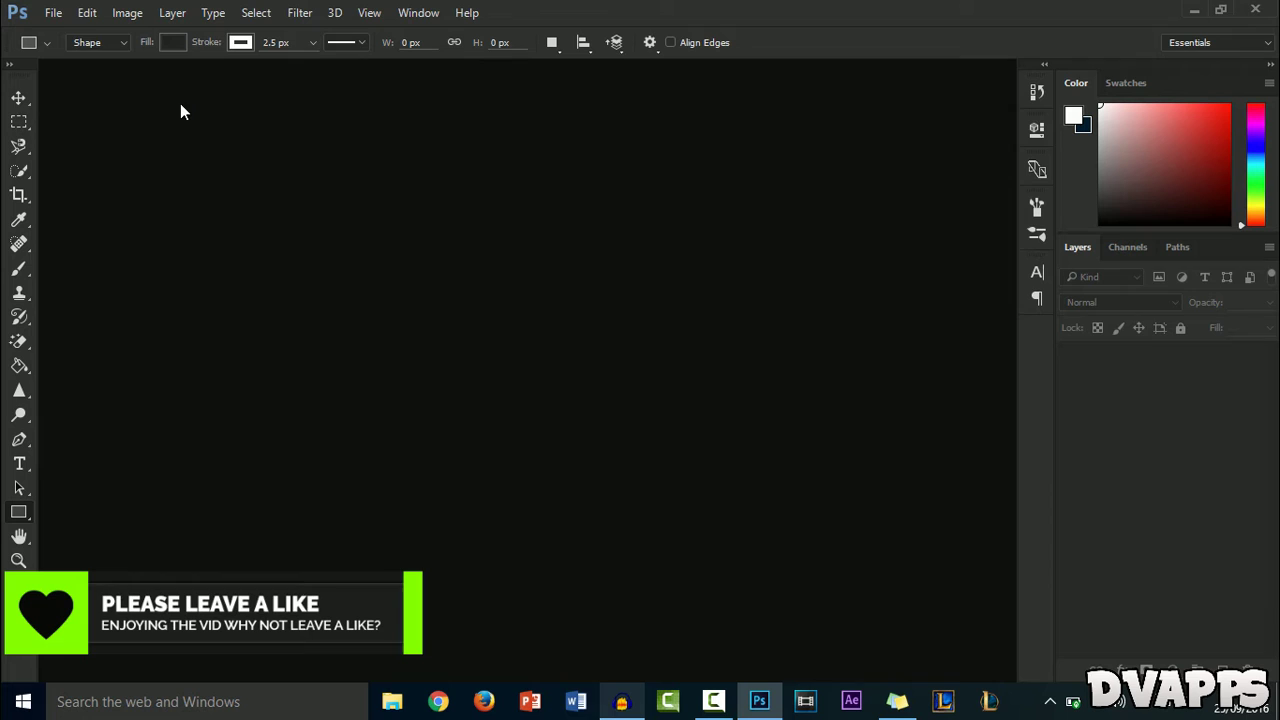
{"action": "left_click", "coordinate": [53, 12]}
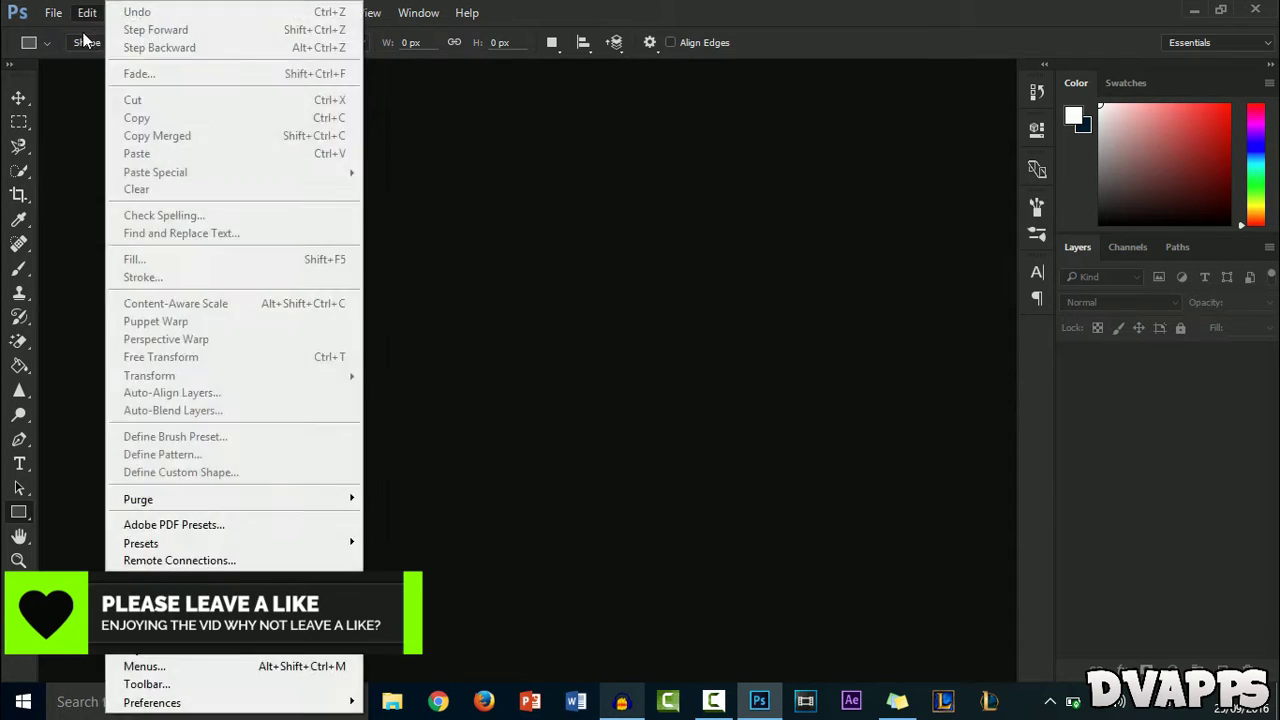
{"action": "key", "text": "ctrl+n"}
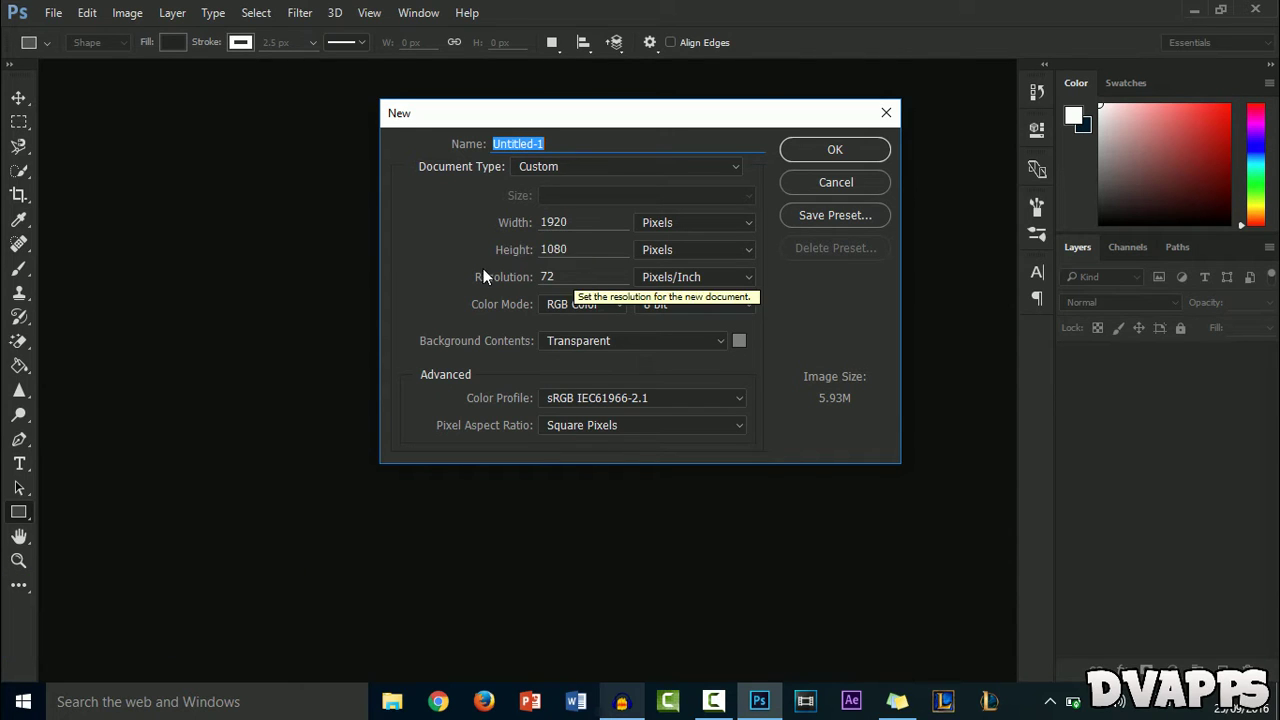
{"action": "double_click", "coordinate": [600, 223]}
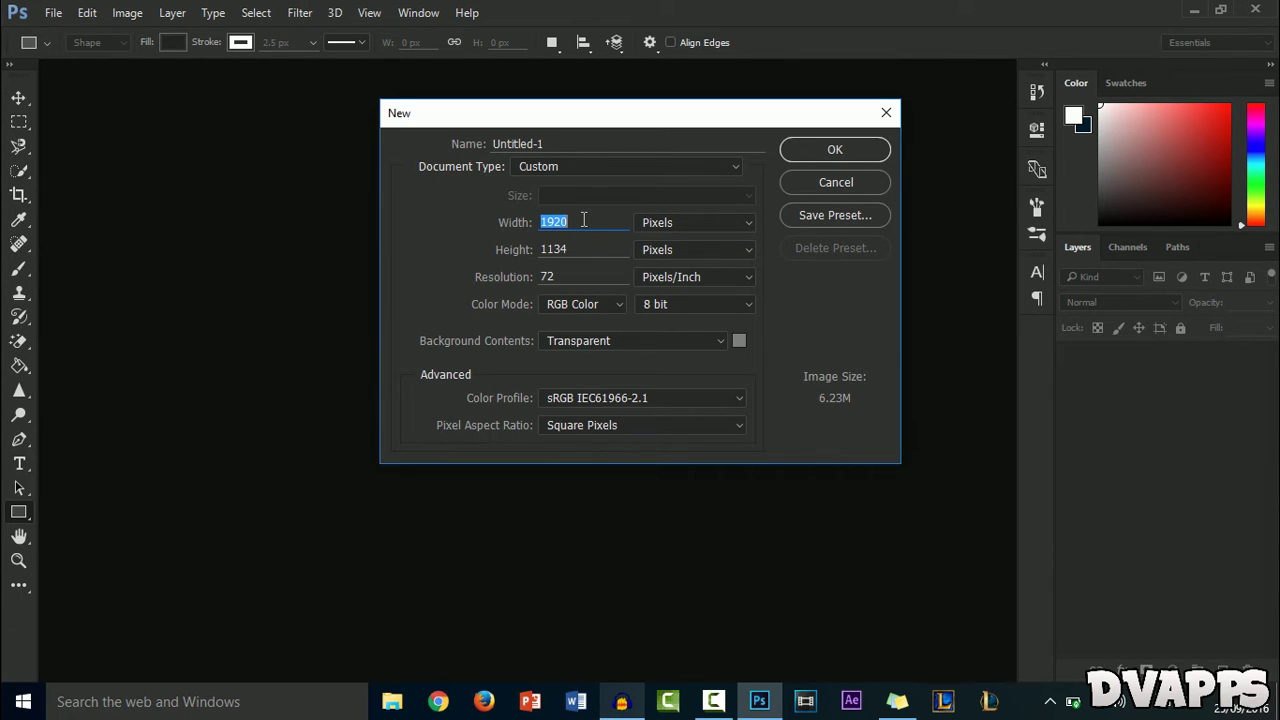
{"action": "type", "text": "1280"}
{"action": "double_click", "coordinate": [609, 249]}
{"action": "type", "text": "720"}
{"action": "left_click", "coordinate": [574, 343]}
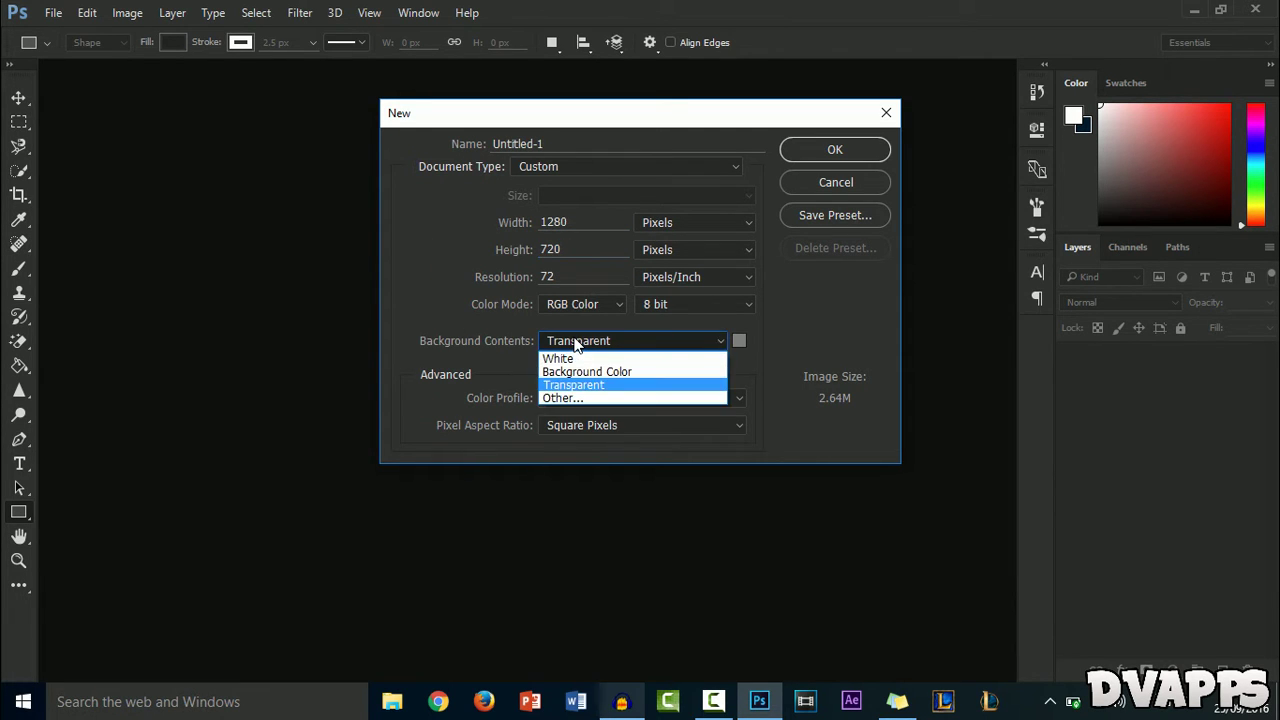
{"action": "left_click", "coordinate": [832, 147]}
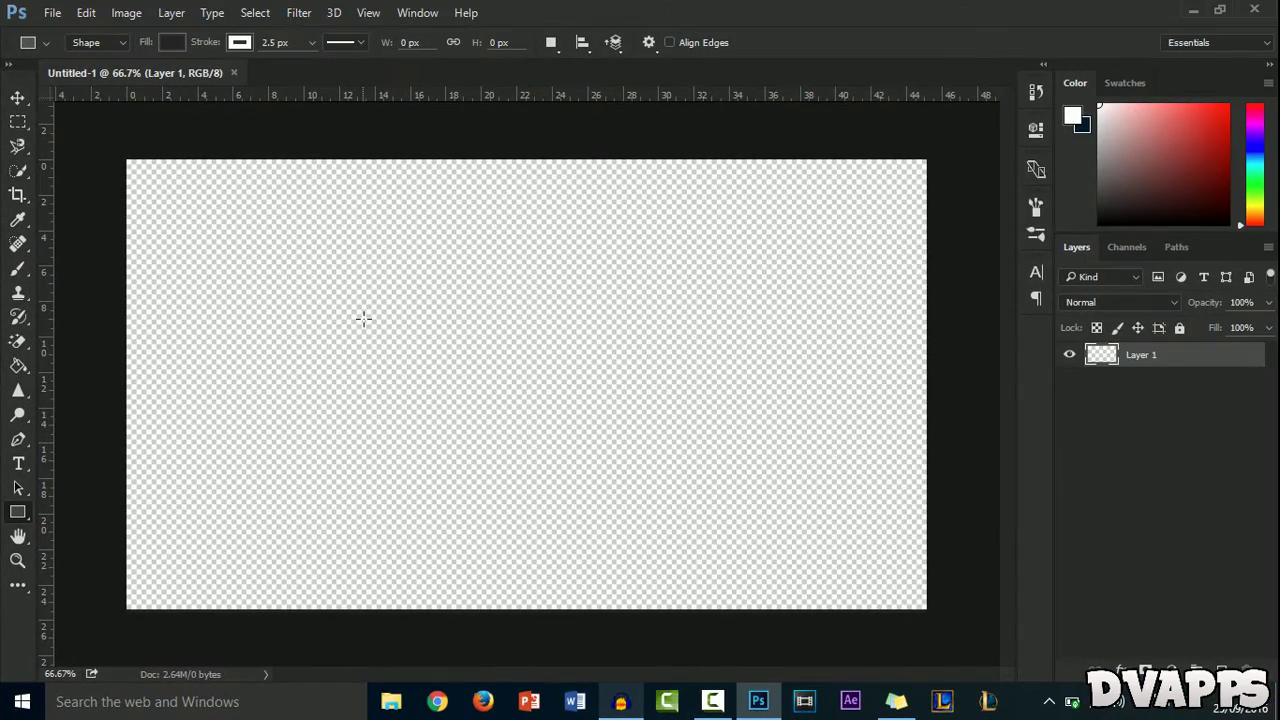
Step: Draw a rectangle shape of exactly 1280×720 px on the canvas
{"action": "left_click", "coordinate": [363, 317]}
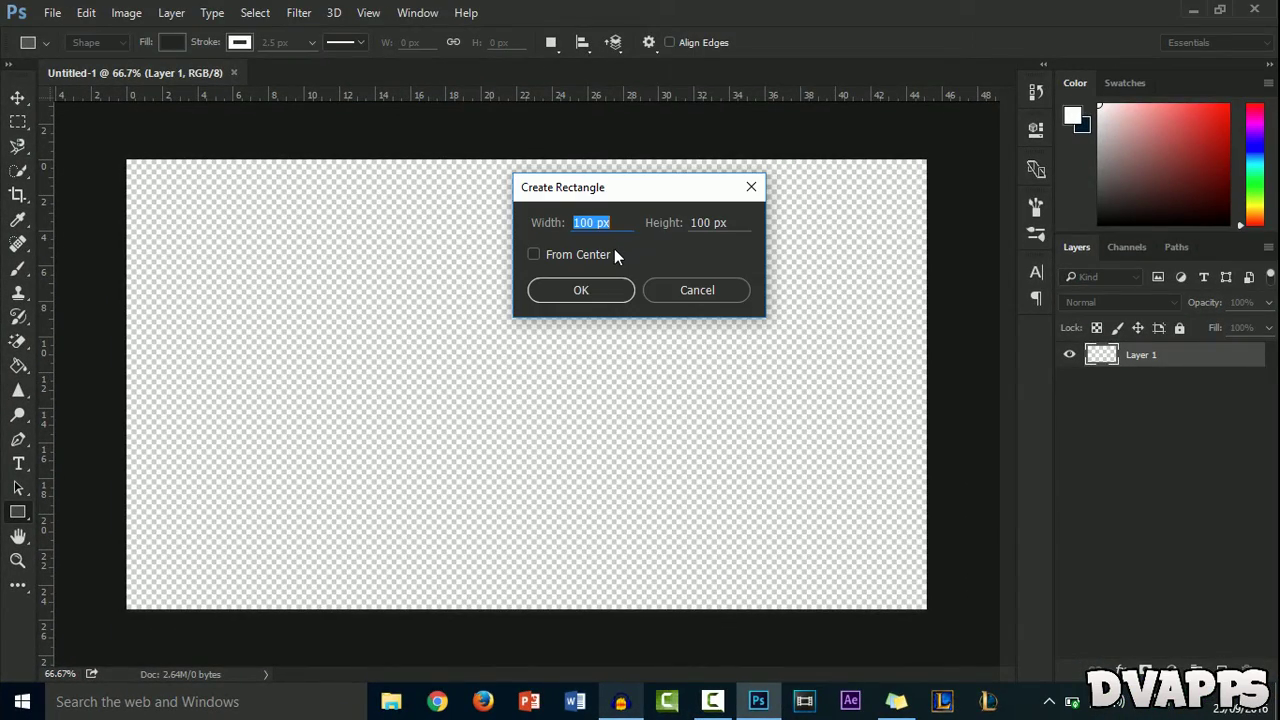
{"action": "type", "text": "1280"}
{"action": "key", "text": "Tab"}
{"action": "type", "text": "720"}
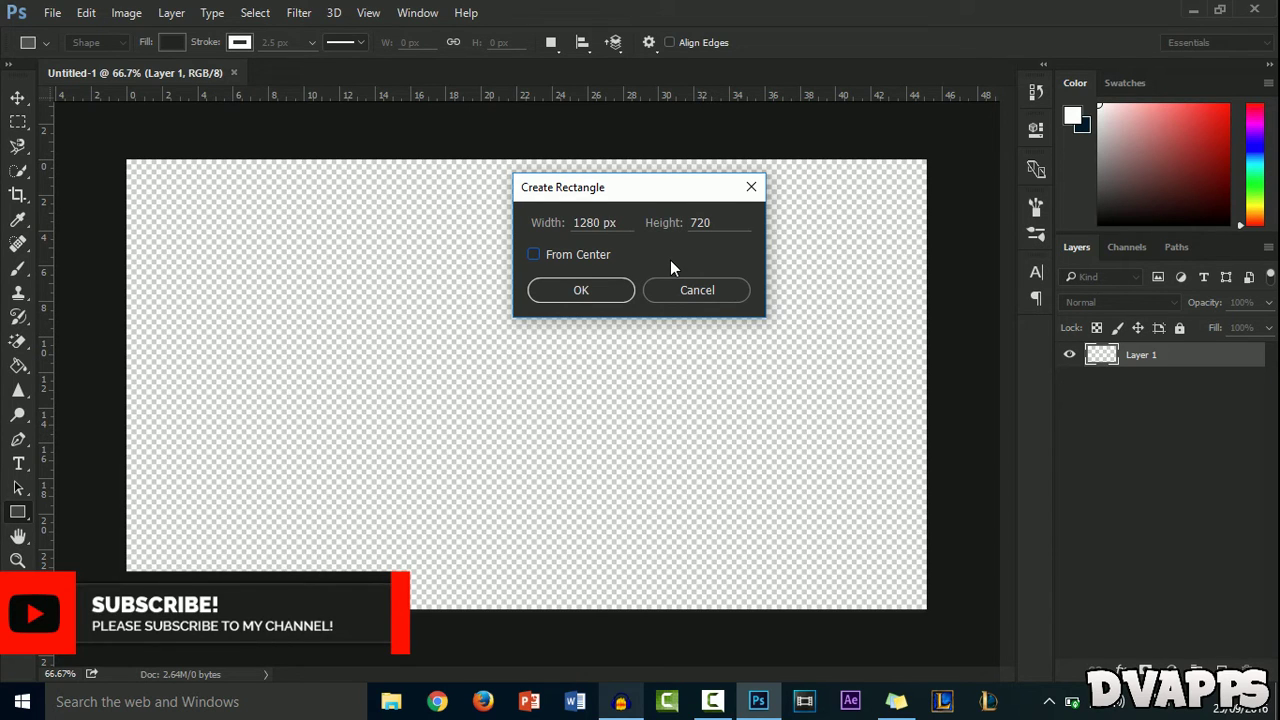
{"action": "left_click", "coordinate": [568, 290]}
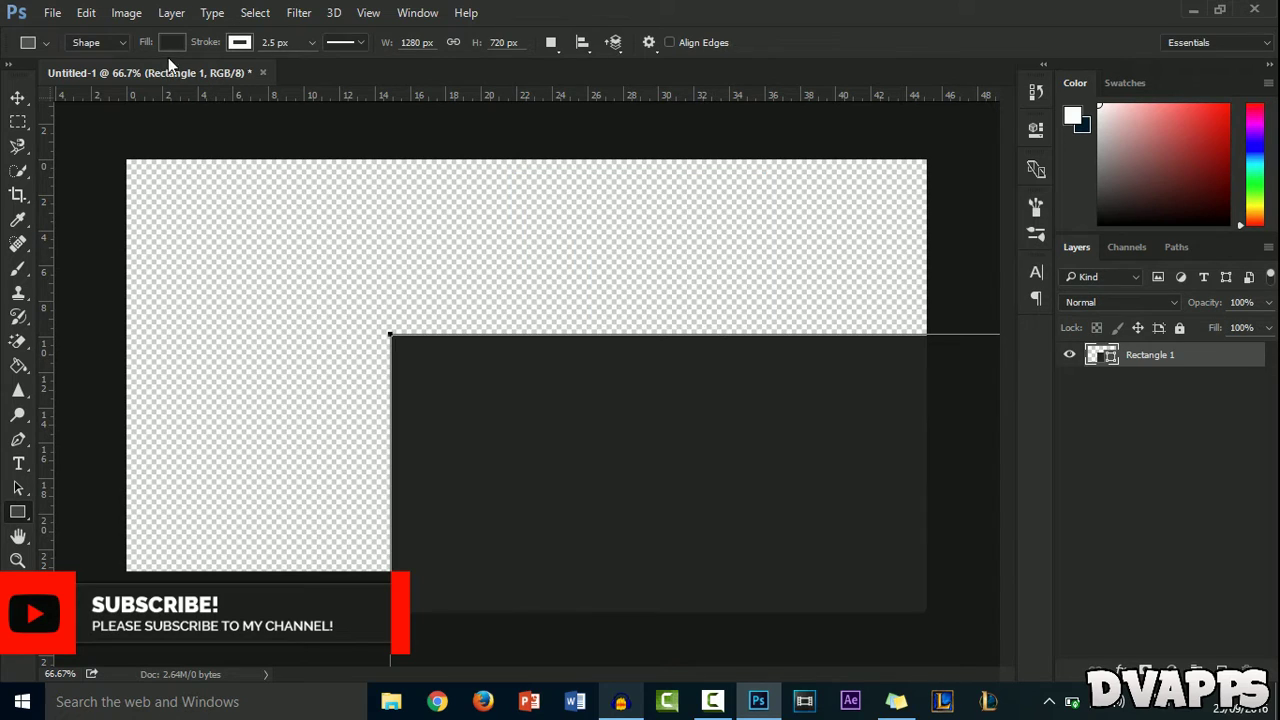
Step: Set the rectangle's fill to No Color, leaving only its outline
{"action": "left_click", "coordinate": [169, 41]}
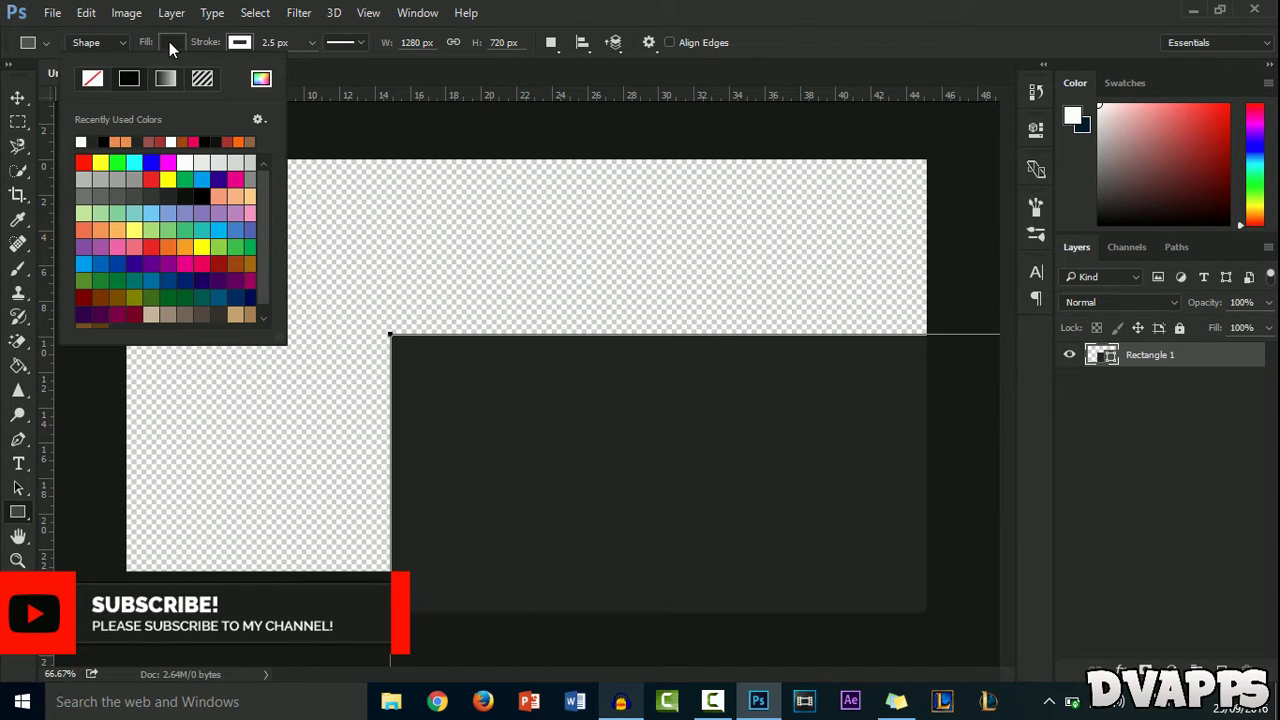
{"action": "left_click", "coordinate": [91, 79]}
{"action": "left_click", "coordinate": [238, 42]}
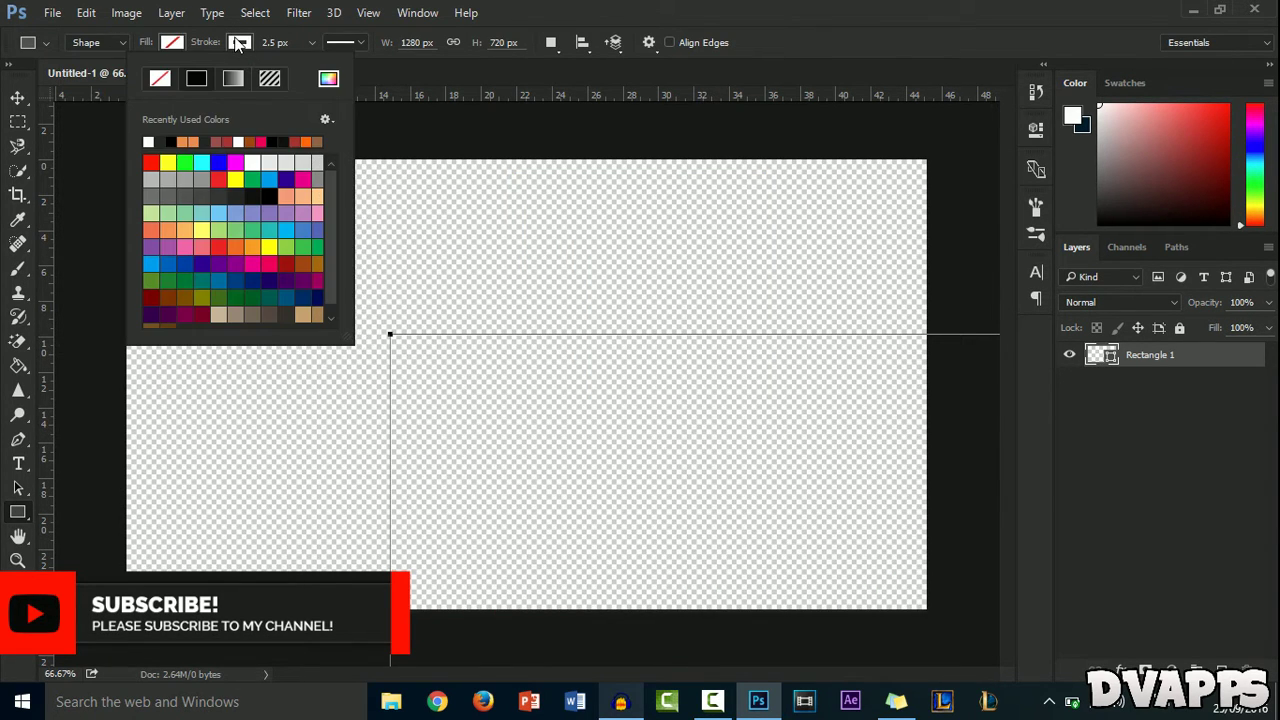
Step: Scale Rectangle 1 to about 25% and move it into the top-right corner
{"action": "key", "text": "ctrl+t"}
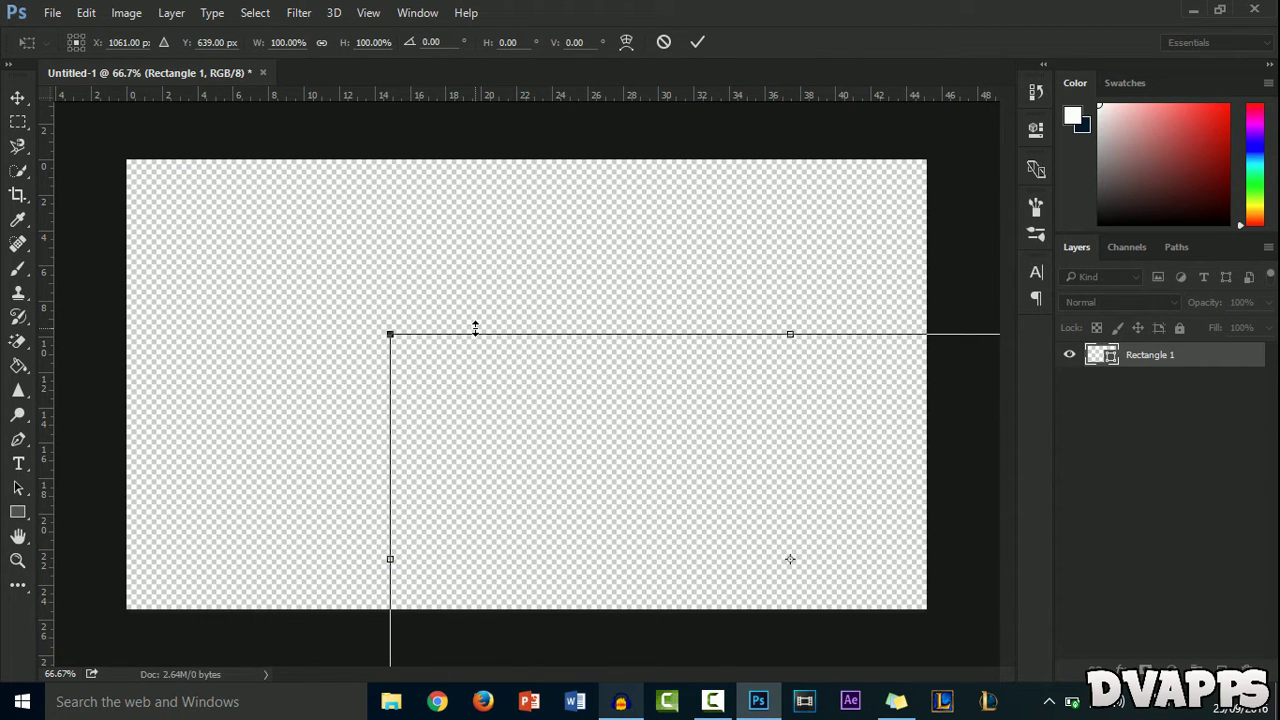
{"action": "key", "text": "ctrl+minus"}
{"action": "key", "text": "ctrl+minus"}
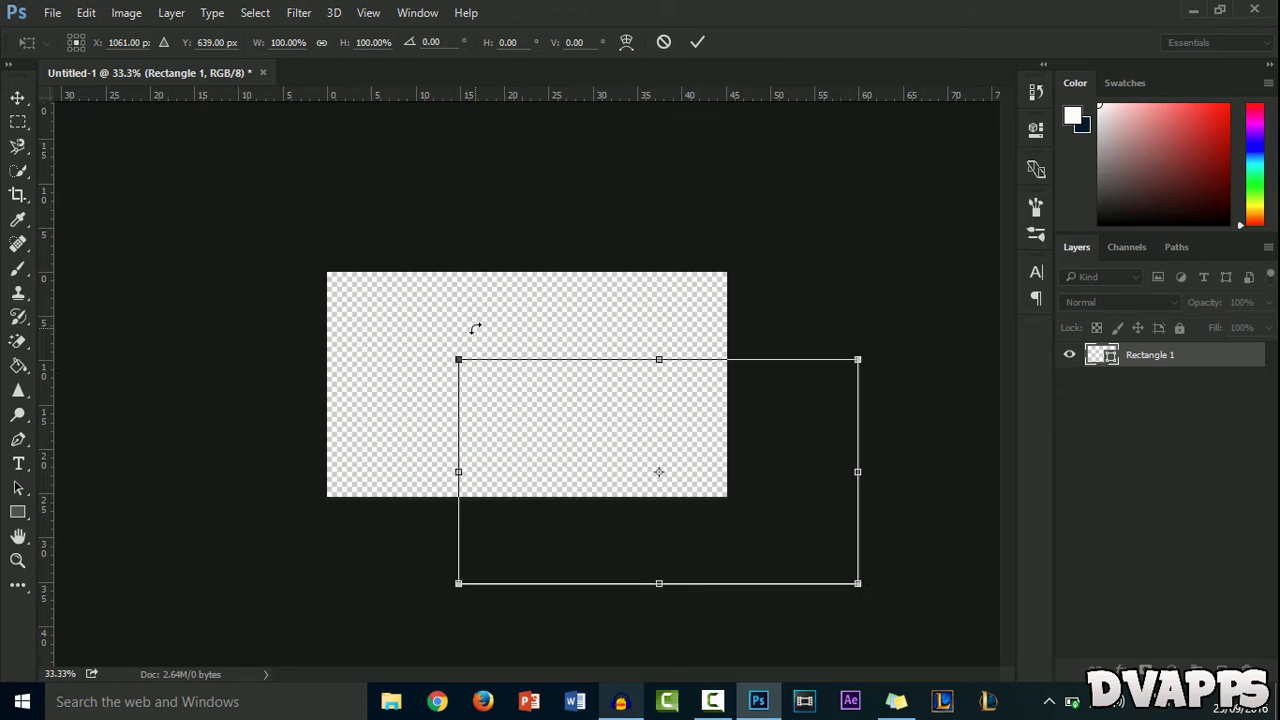
{"action": "left_click_drag", "start_coordinate": [858, 585], "coordinate": [847, 569]}
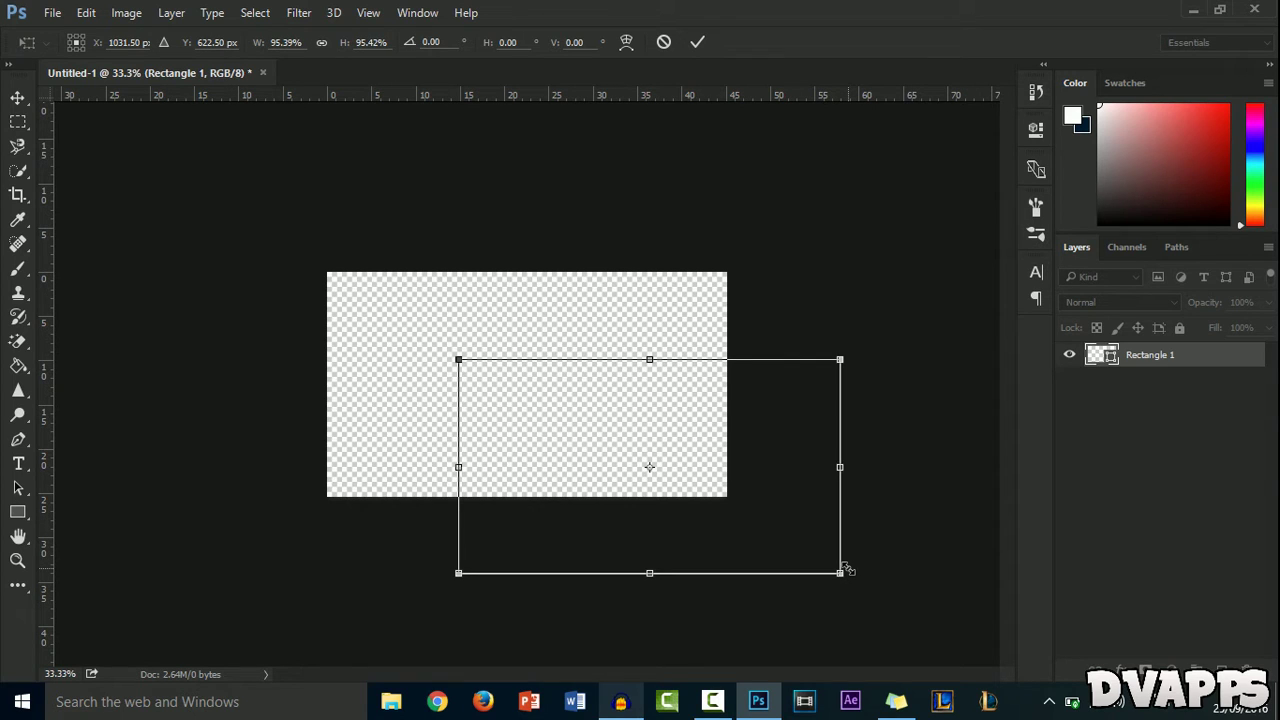
{"action": "left_click_drag", "start_coordinate": [840, 574], "coordinate": [561, 417]}
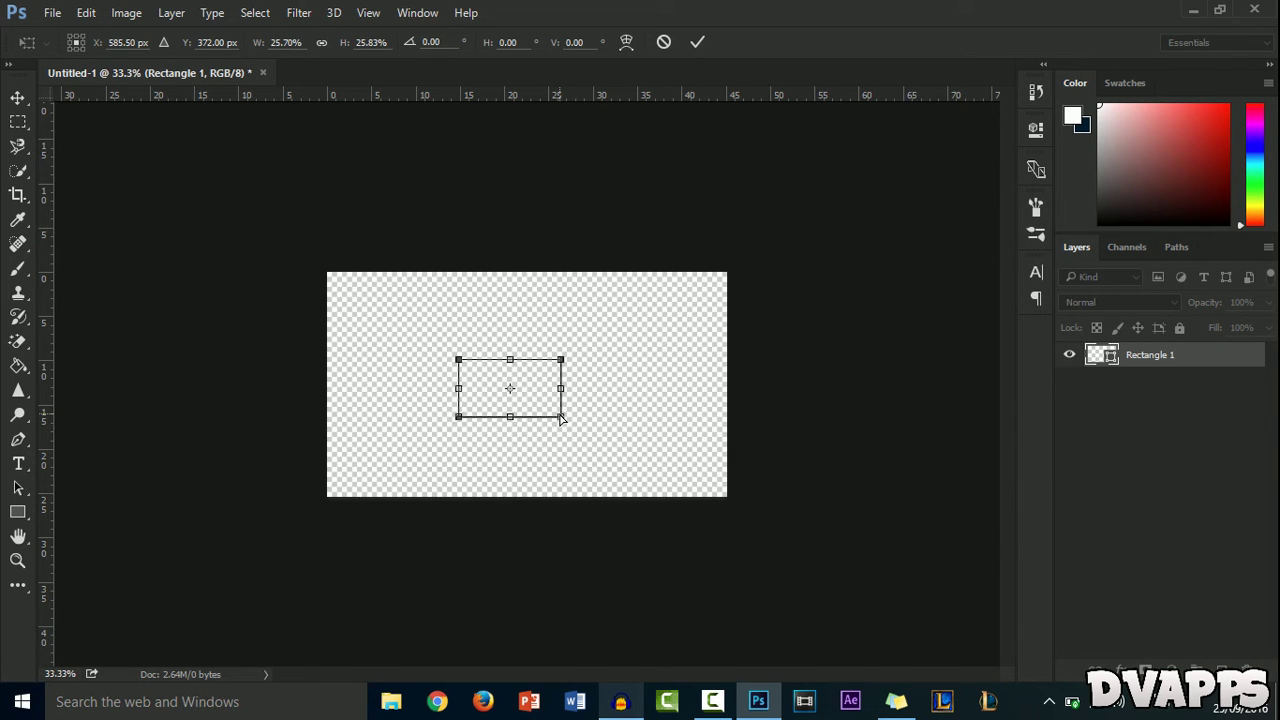
{"action": "key", "text": "ctrl+plus"}
{"action": "key", "text": "ctrl+plus"}
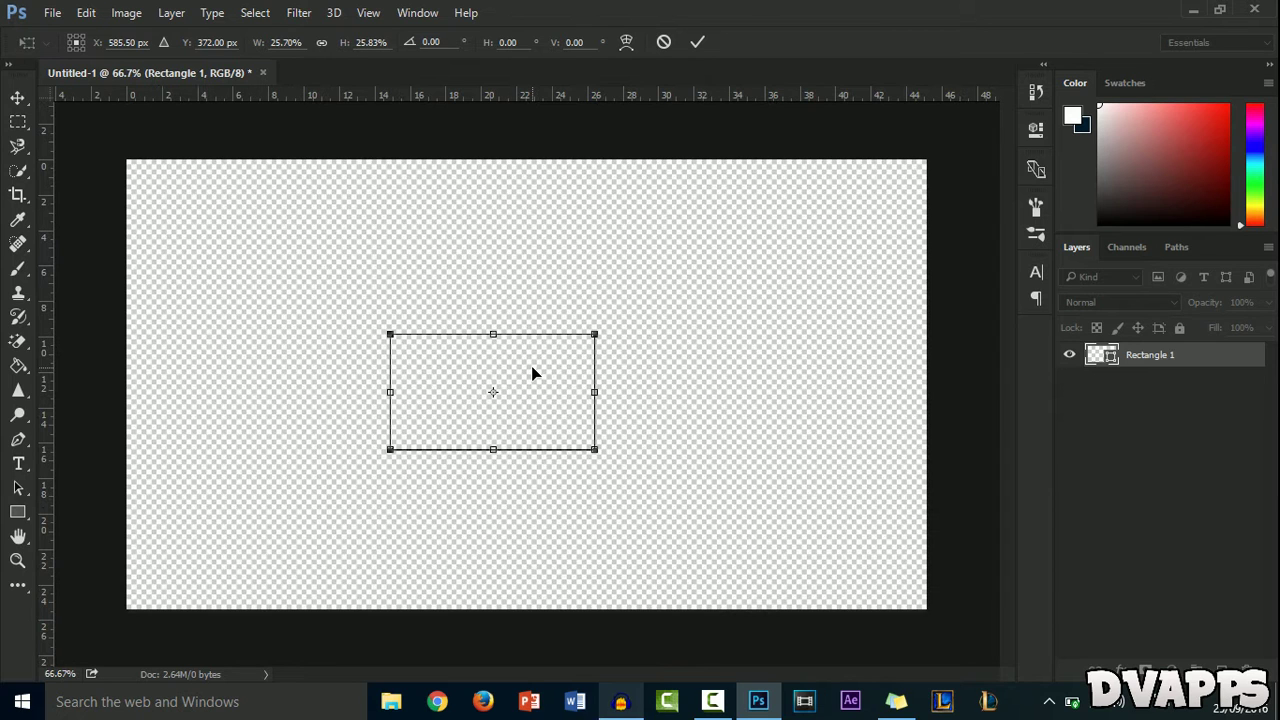
{"action": "mouse_move", "coordinate": [532, 373]}
{"action": "left_mouse_down"}
{"action": "mouse_move", "coordinate": [836, 229]}
{"action": "mouse_move", "coordinate": [832, 212]}
{"action": "left_mouse_up"}
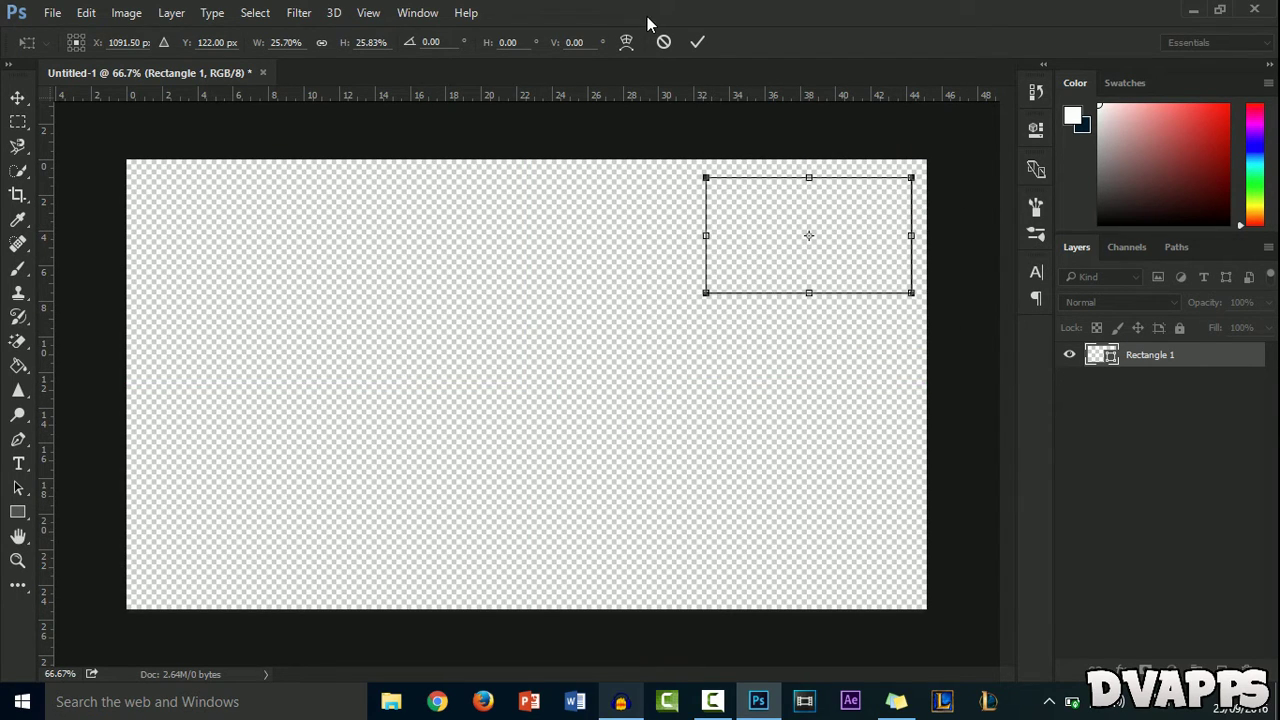
Step: Commit the transform and give Rectangle 1 a 4 px black stroke and soft drop shadow
{"action": "left_click", "coordinate": [698, 42]}
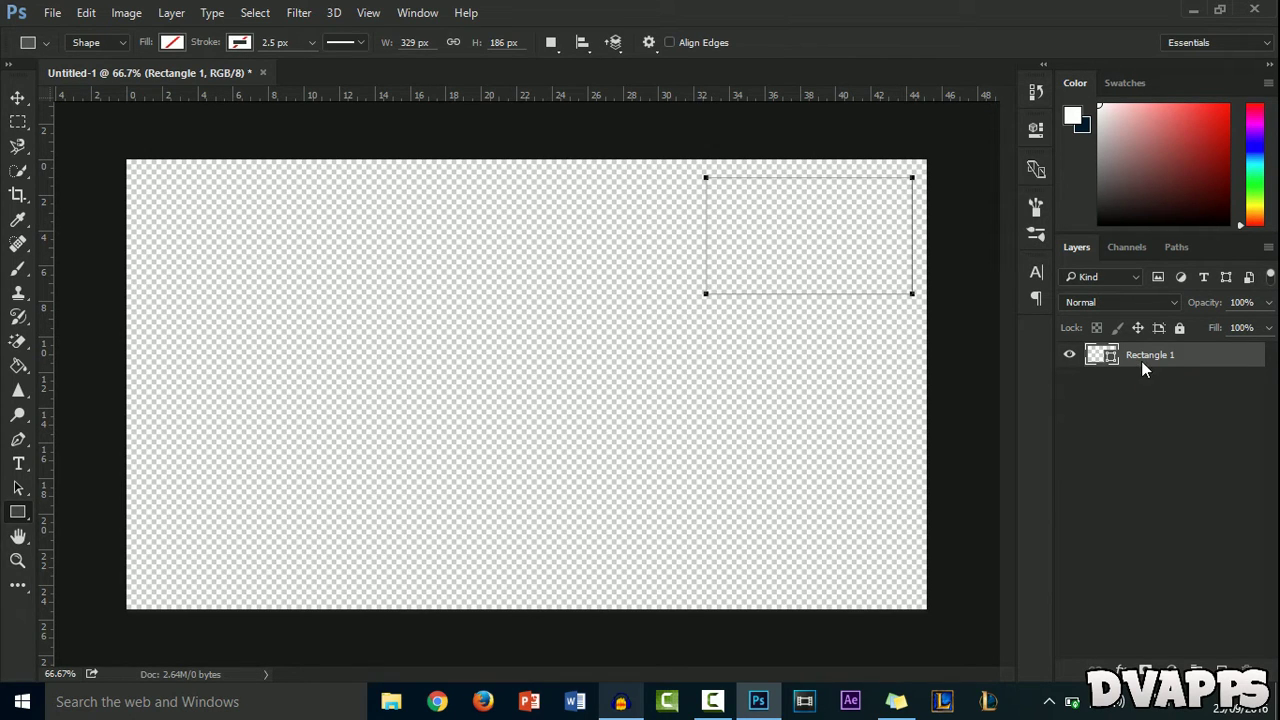
{"action": "right_click", "coordinate": [1141, 361]}
{"action": "left_click", "coordinate": [851, 127]}
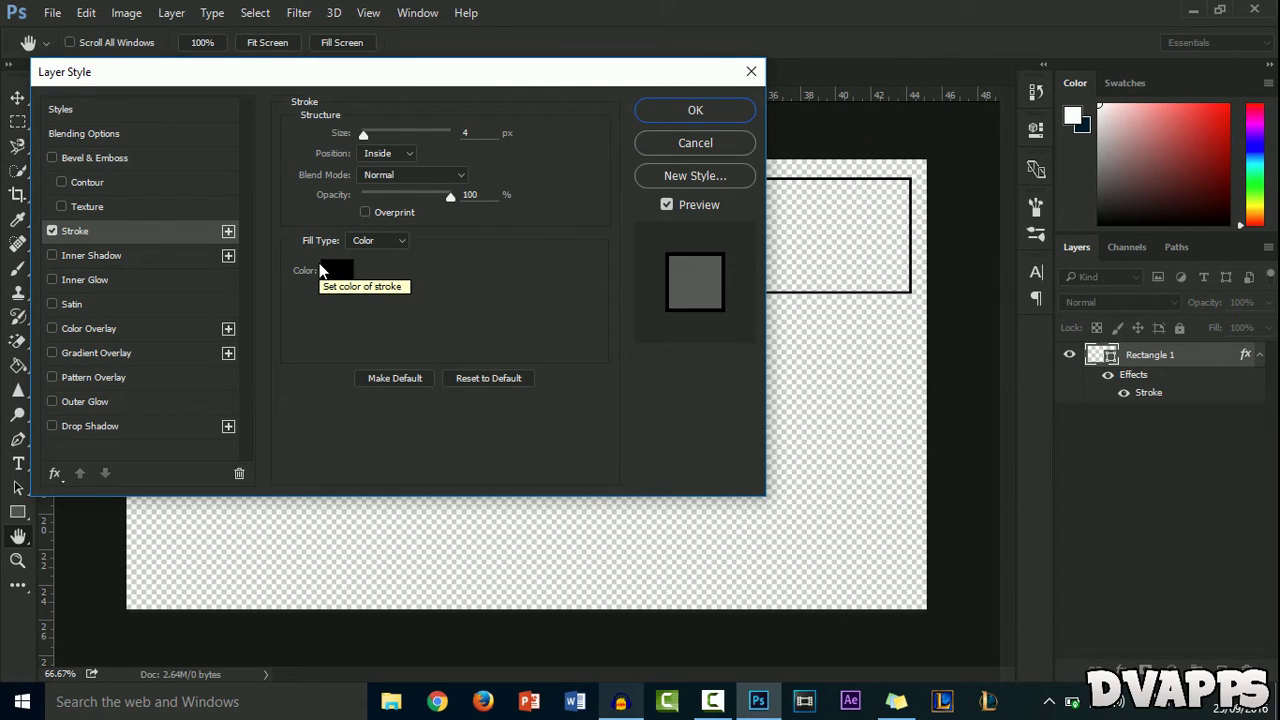
{"action": "left_click", "coordinate": [76, 430]}
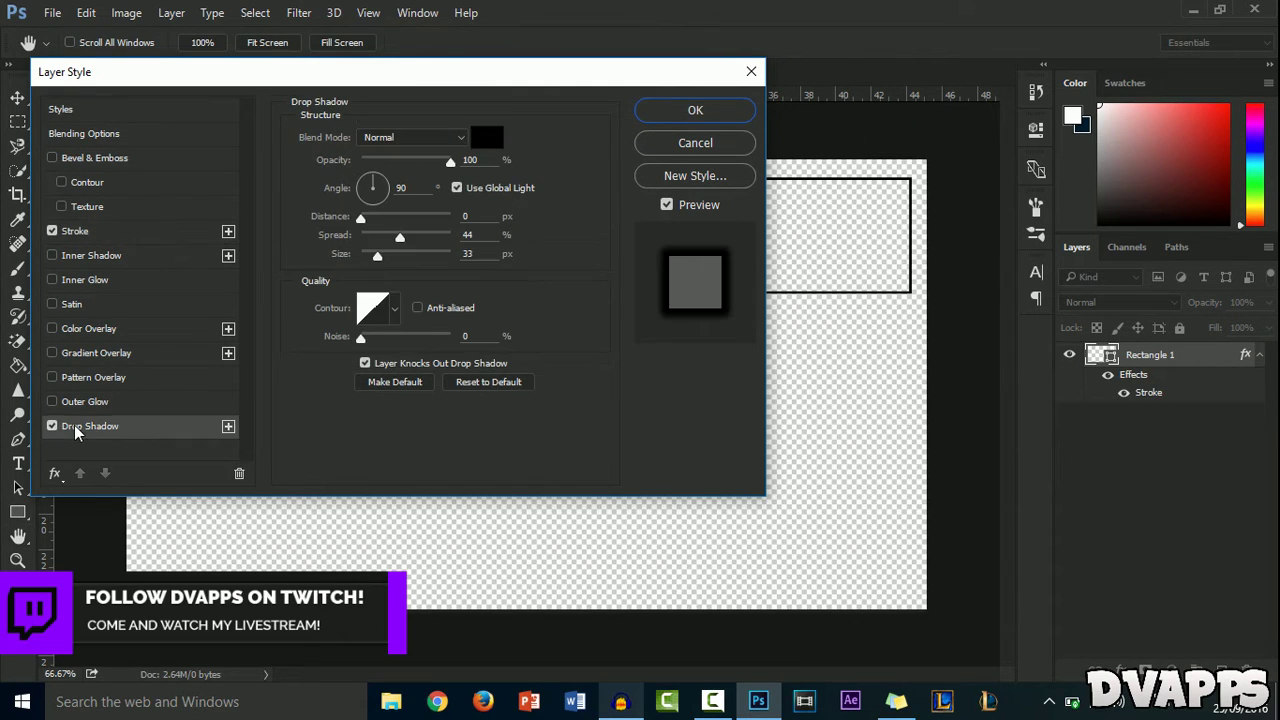
{"action": "left_click_drag", "start_coordinate": [362, 219], "coordinate": [360, 220]}
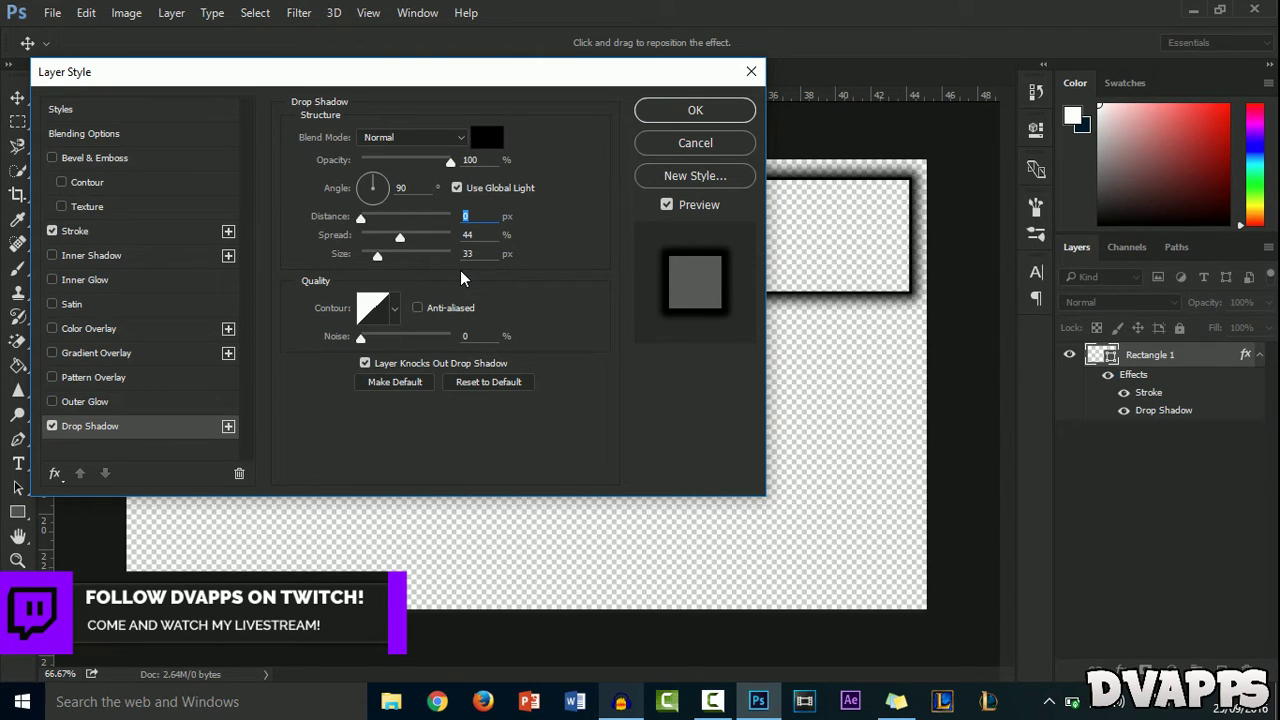
{"action": "left_click", "coordinate": [96, 352]}
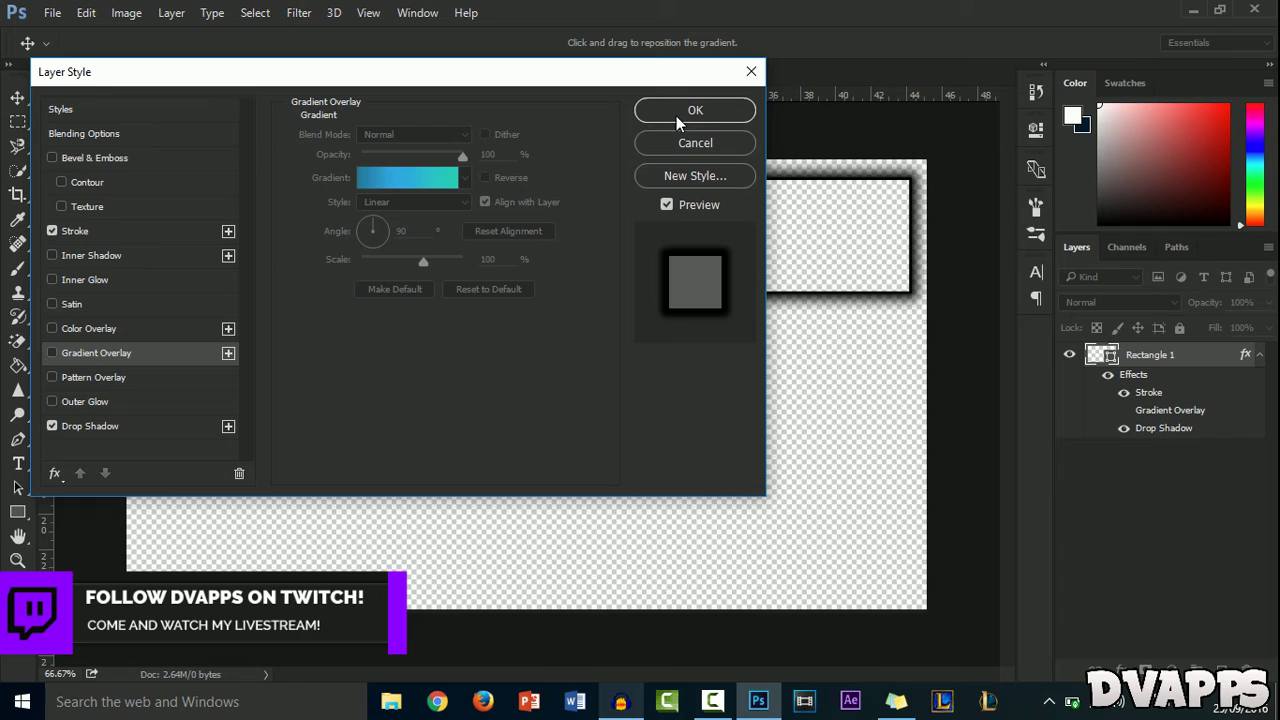
{"action": "left_click", "coordinate": [677, 111]}
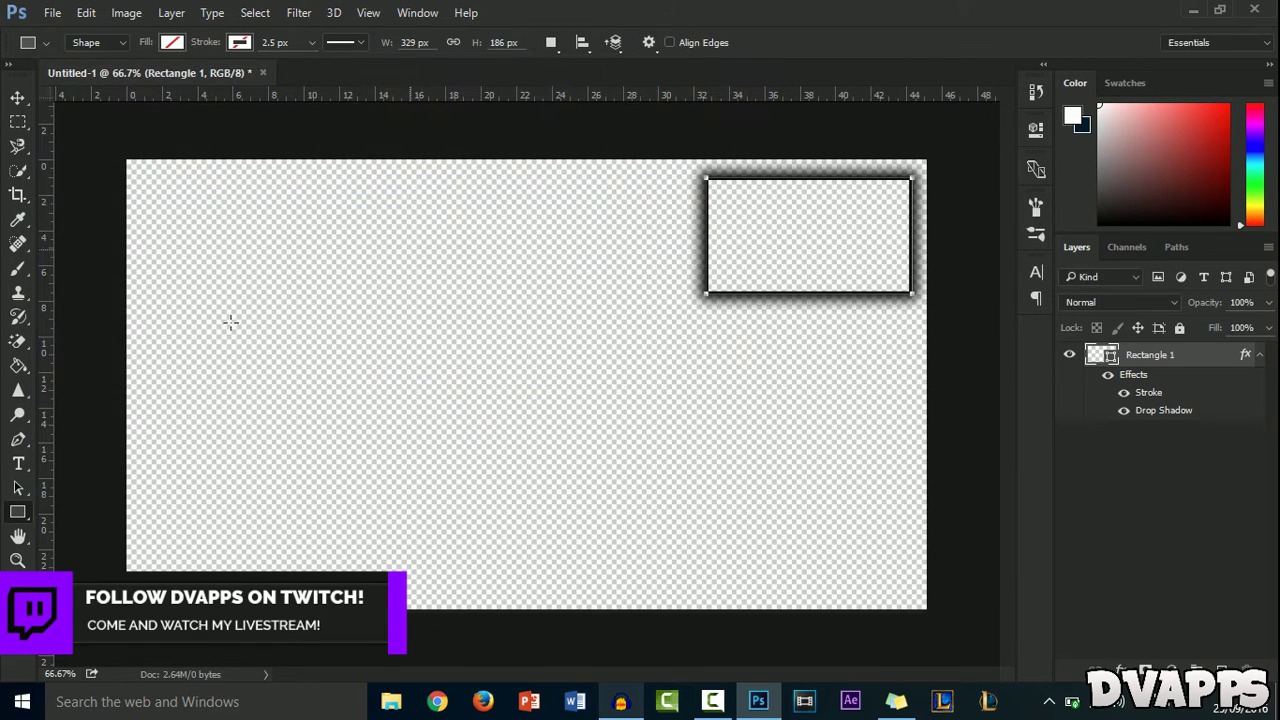
Step: Make the rectangle's outline solid black and about 13 px thick
{"action": "left_click", "coordinate": [240, 42]}
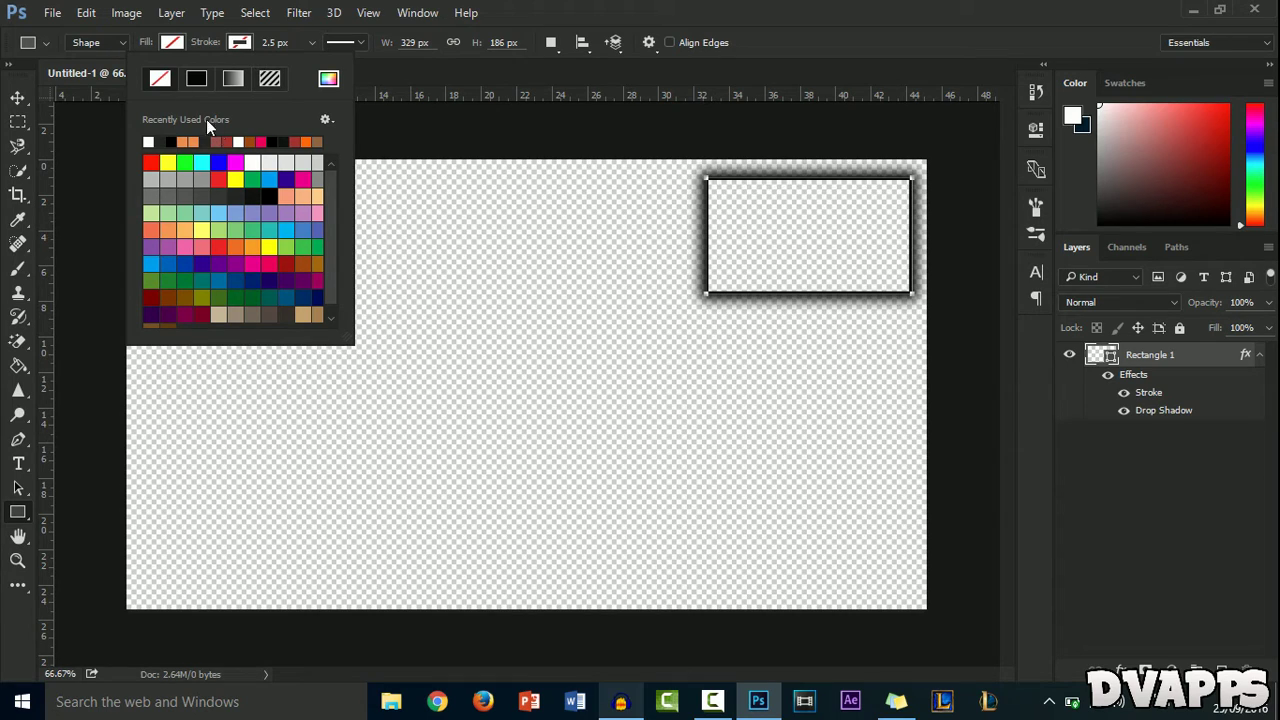
{"action": "left_click", "coordinate": [199, 79]}
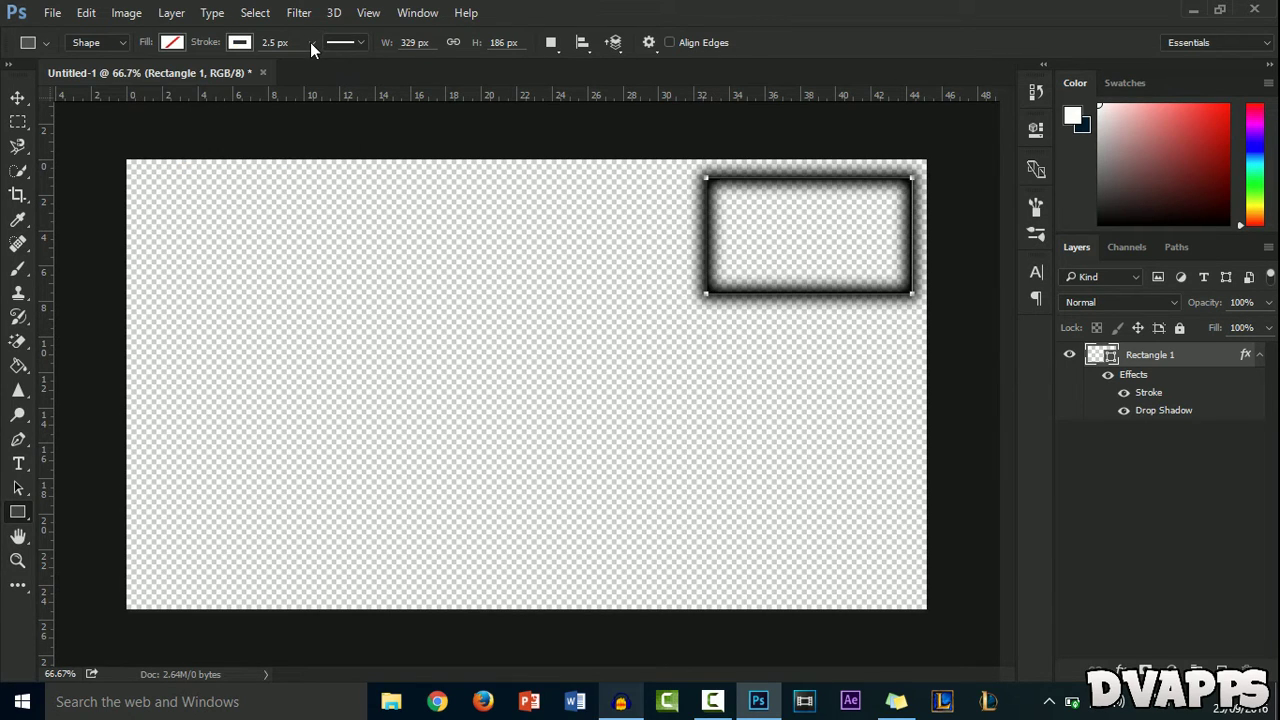
{"action": "left_click_drag", "start_coordinate": [310, 42], "coordinate": [326, 67]}
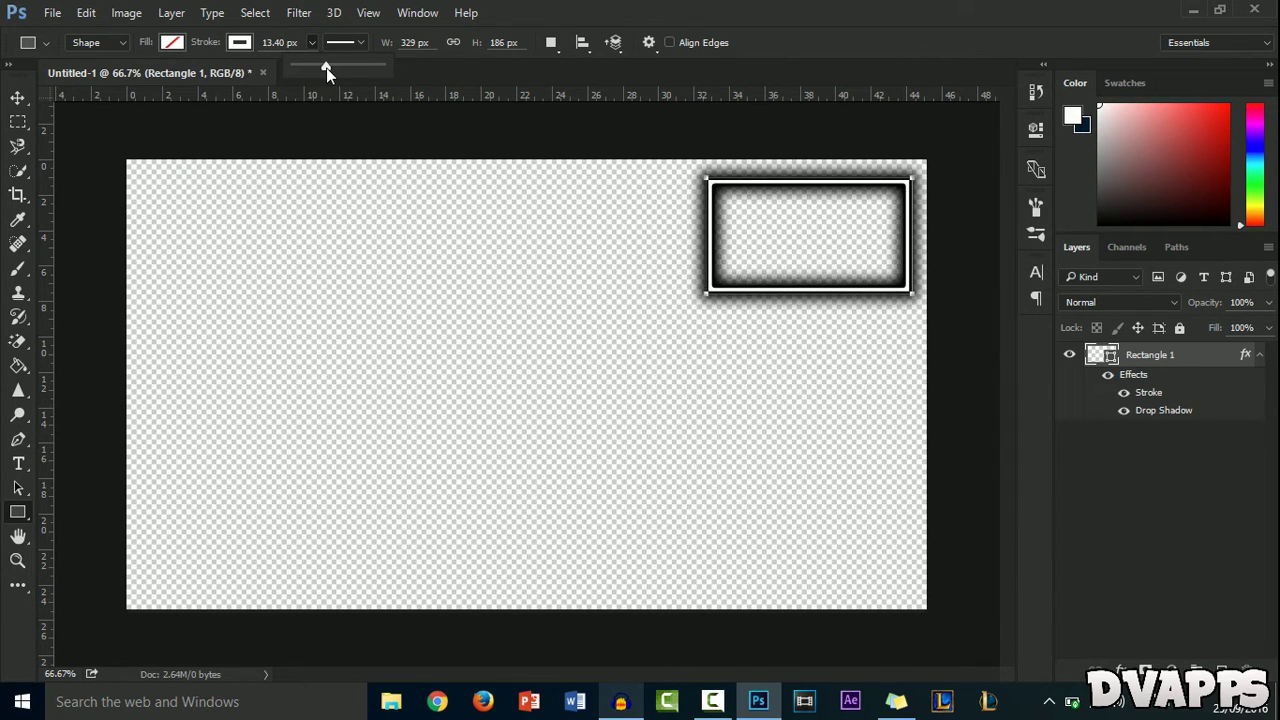
Step: Add a teal-blue noise gradient overlay to Rectangle 1's frame
{"action": "right_click", "coordinate": [1160, 354]}
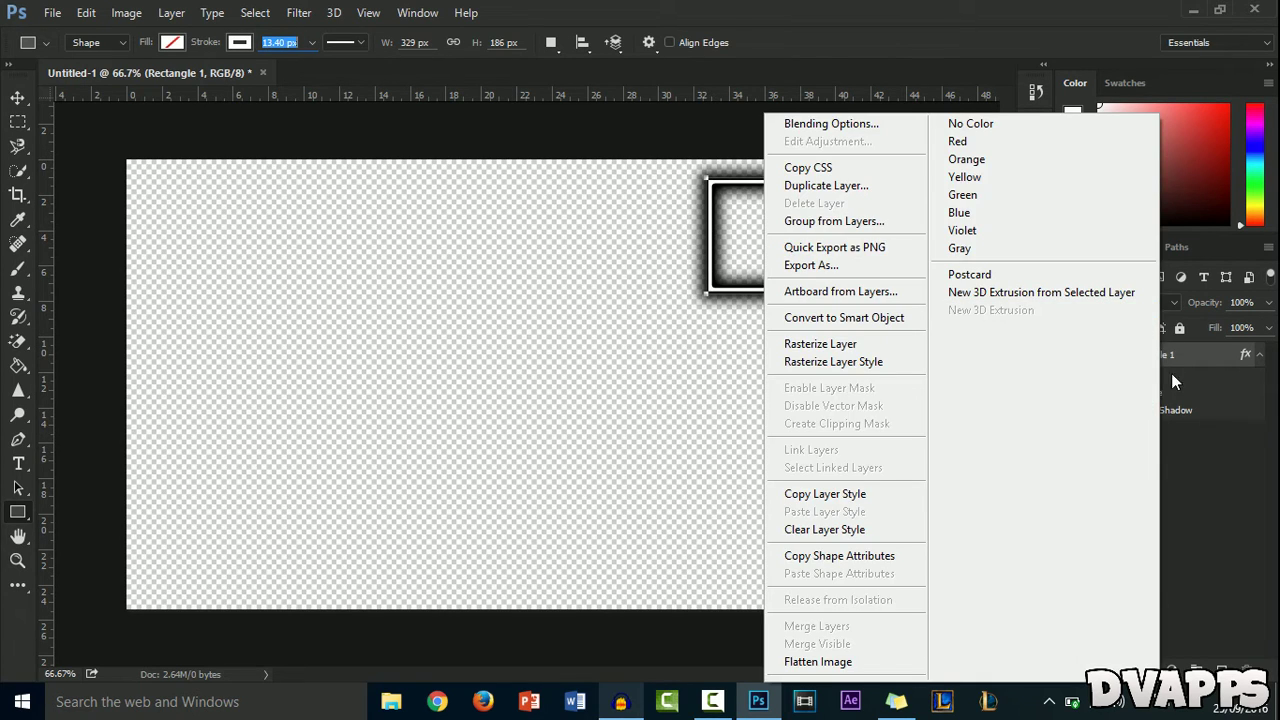
{"action": "left_click", "coordinate": [1195, 397]}
{"action": "double_click", "coordinate": [1200, 355]}
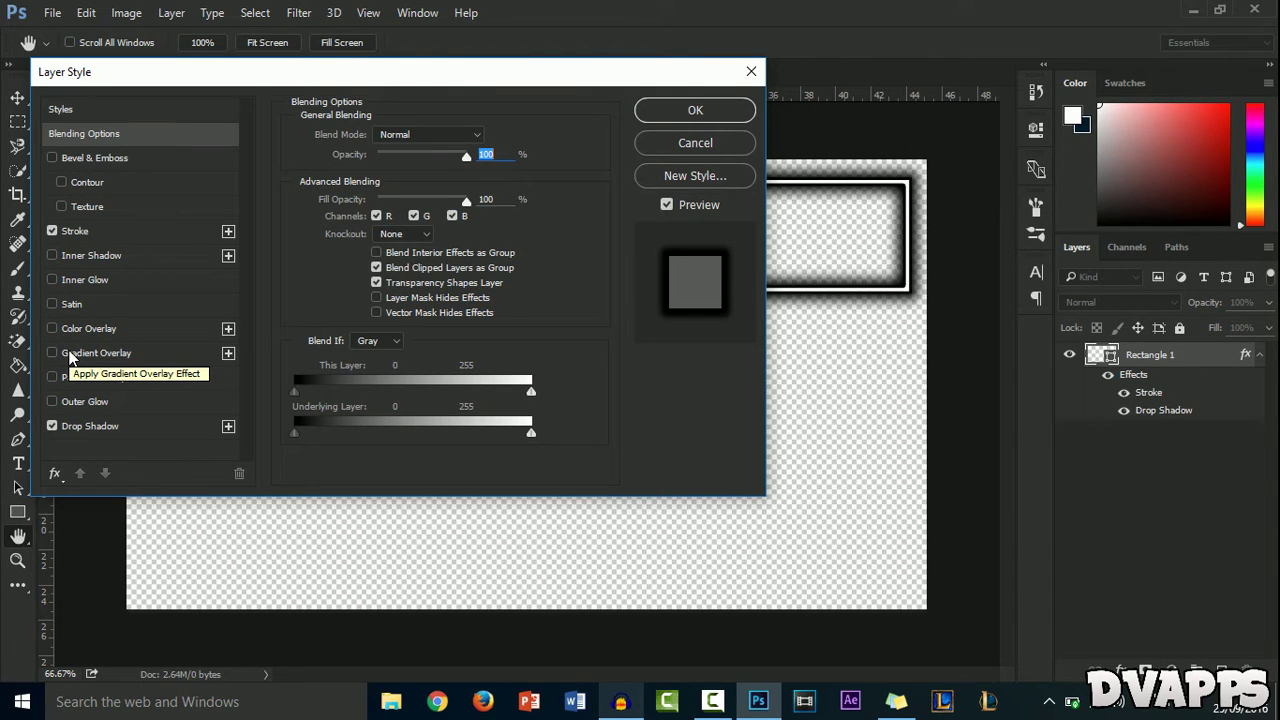
{"action": "left_click", "coordinate": [70, 356]}
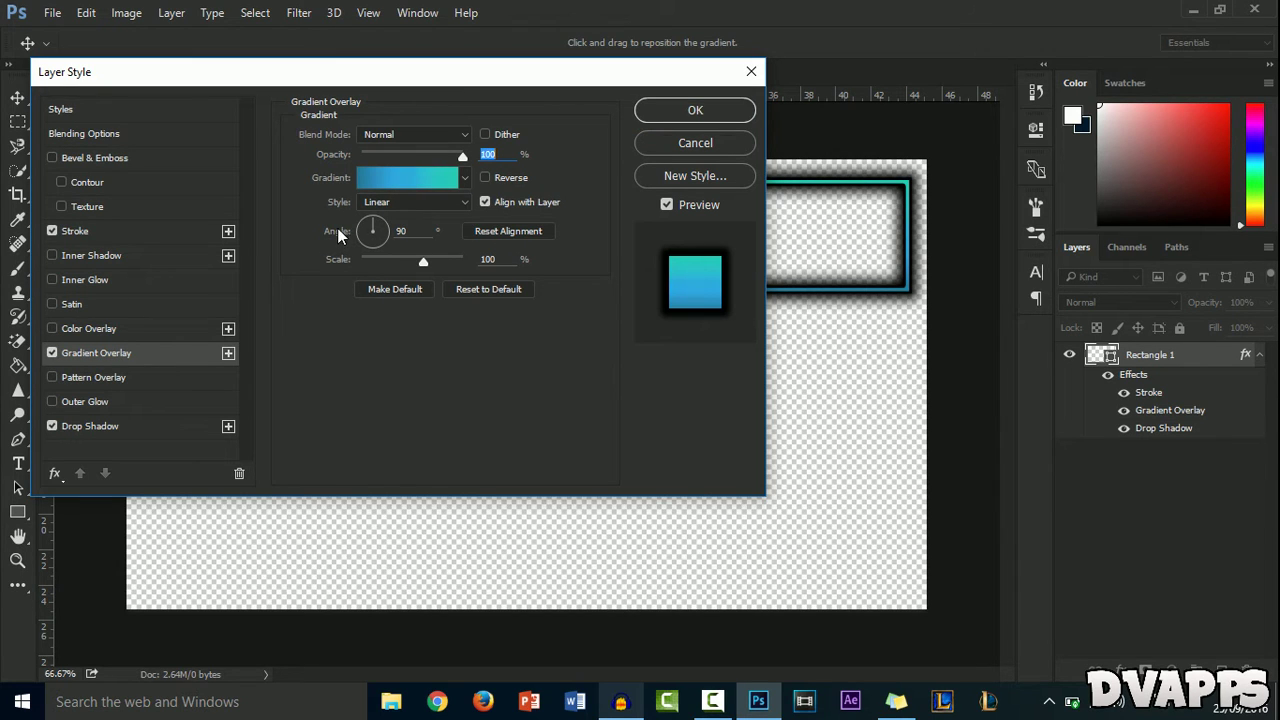
{"action": "left_click", "coordinate": [418, 176]}
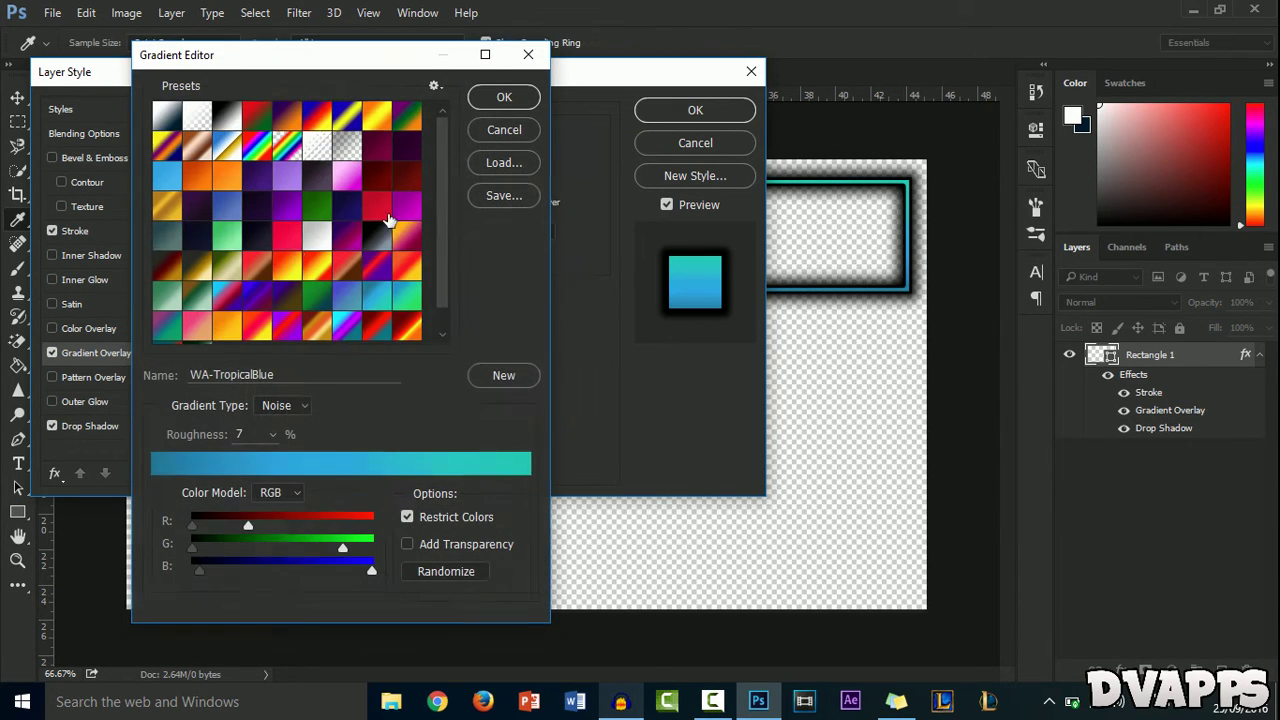
{"action": "scroll", "coordinate": [283, 257], "scroll_direction": "down", "scroll_amount": 1}
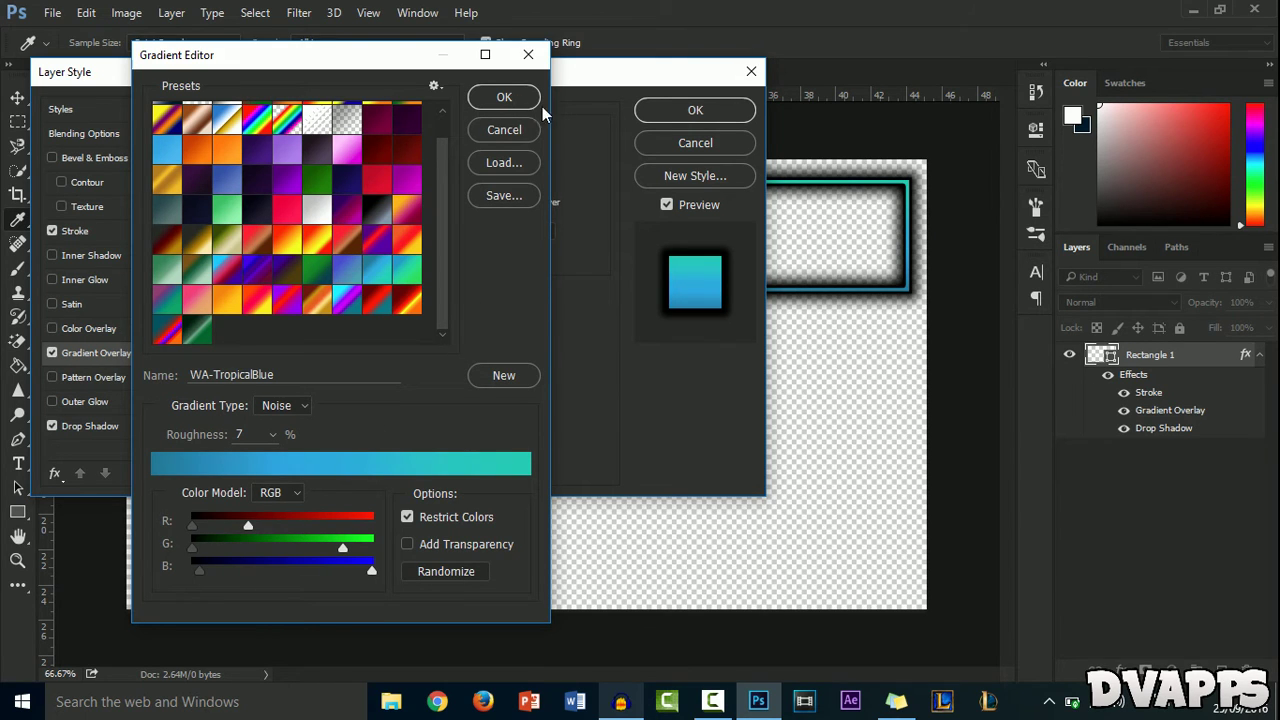
{"action": "left_click", "coordinate": [508, 100]}
{"action": "left_click", "coordinate": [656, 111]}
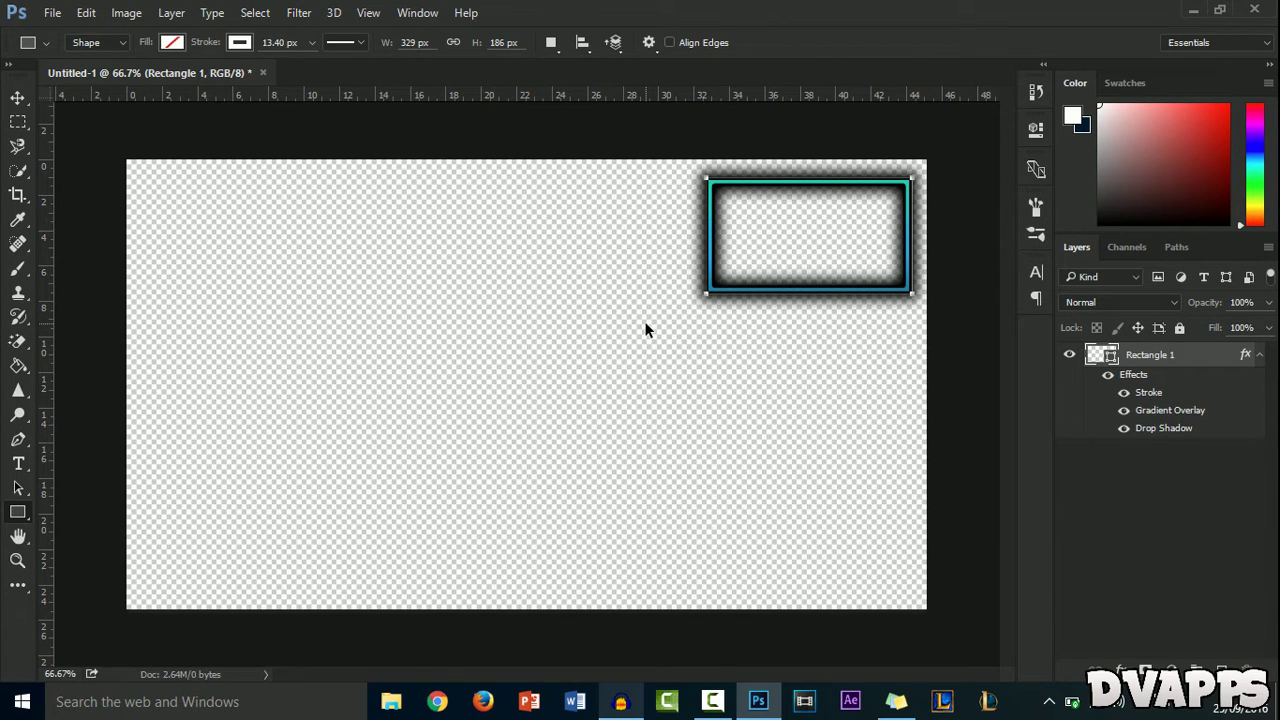
Step: Enlarge the rectangle toward the lower left to 371×210 px
{"action": "key", "text": "ctrl+t"}
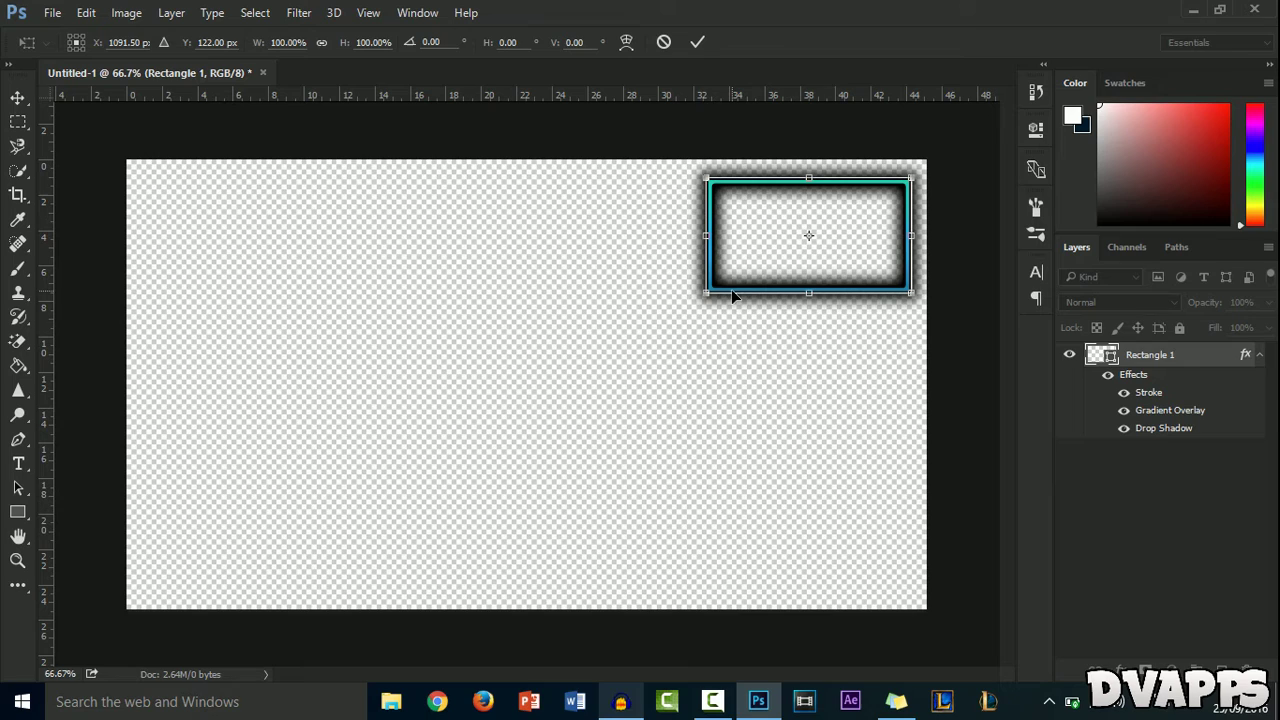
{"action": "left_click_drag", "start_coordinate": [706, 292], "coordinate": [680, 308]}
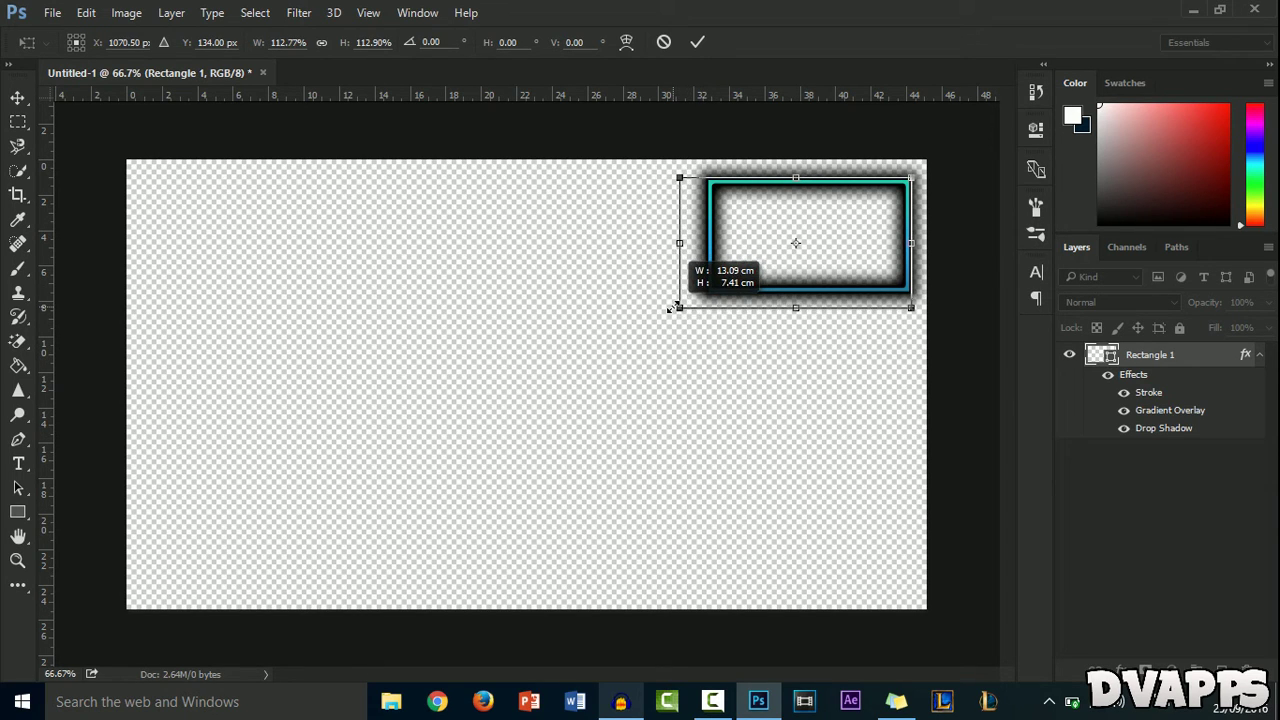
{"action": "left_click", "coordinate": [696, 43]}
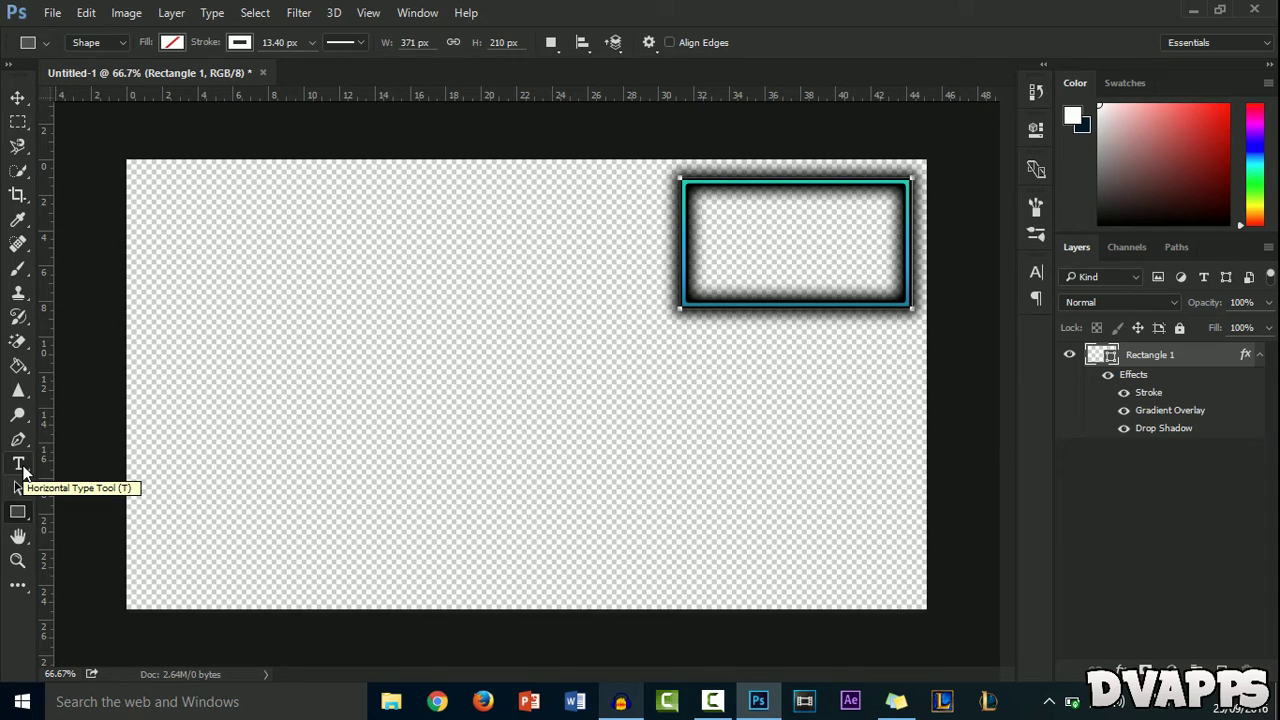
Step: Type DVAPPS inside the rectangle in the Aldo the Apache font
{"action": "left_click", "coordinate": [18, 465]}
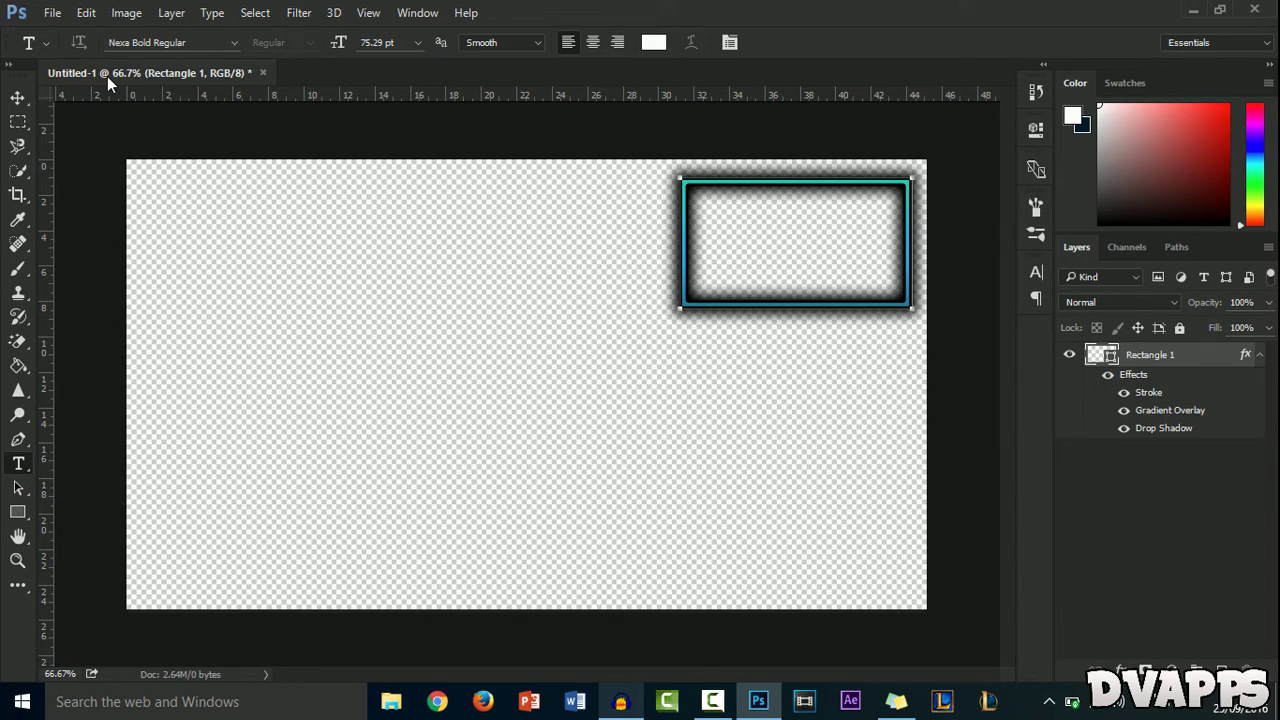
{"action": "left_click", "coordinate": [197, 41]}
{"action": "type", "text": "Al"}
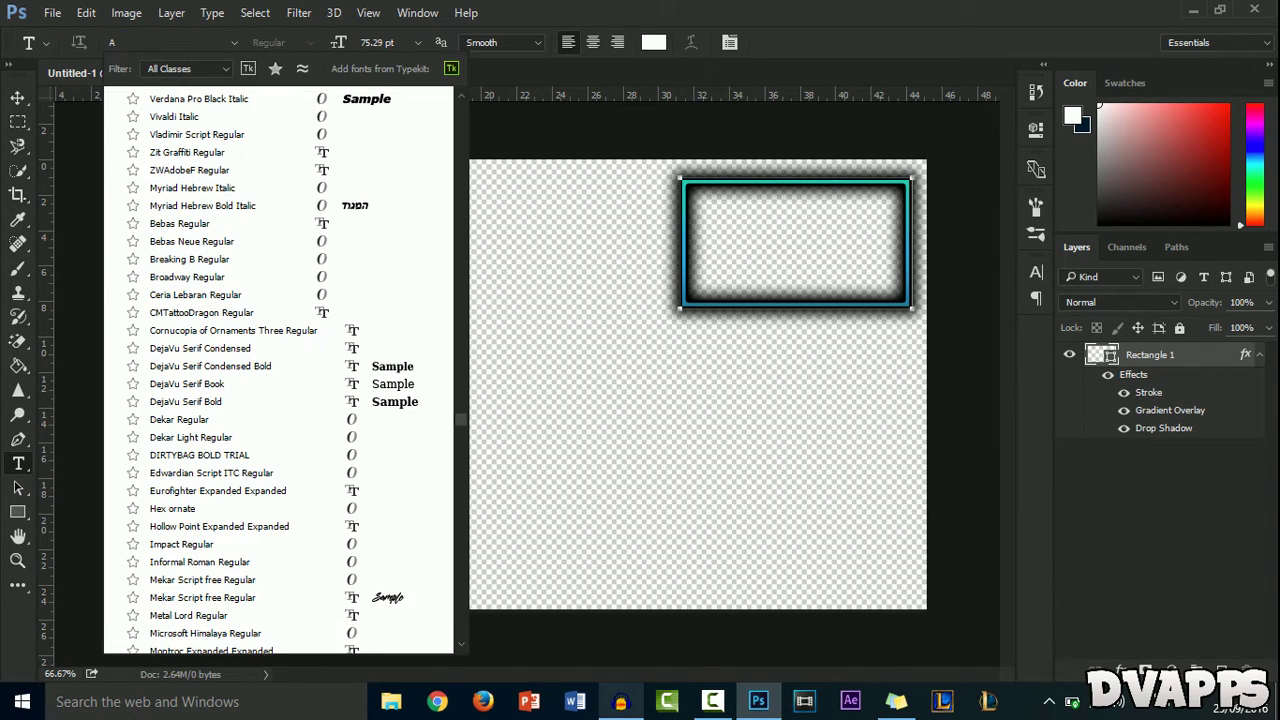
{"action": "key", "text": "Return"}
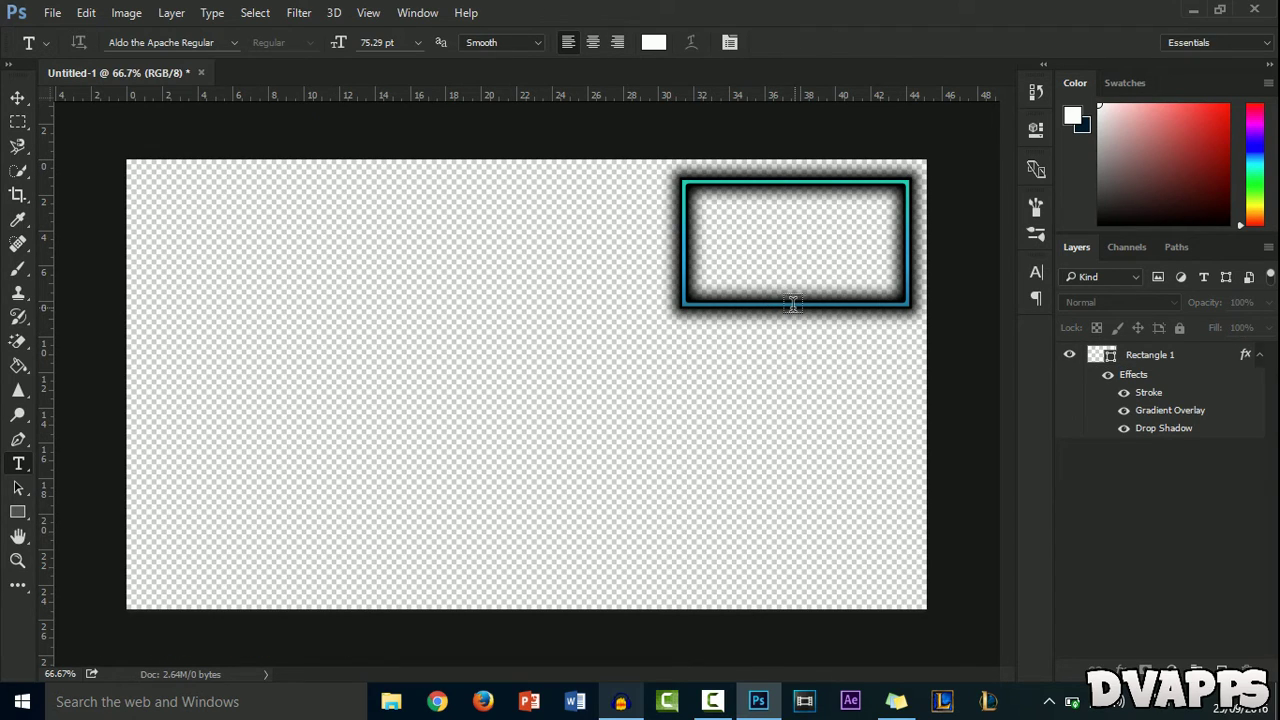
{"action": "left_click", "coordinate": [793, 304]}
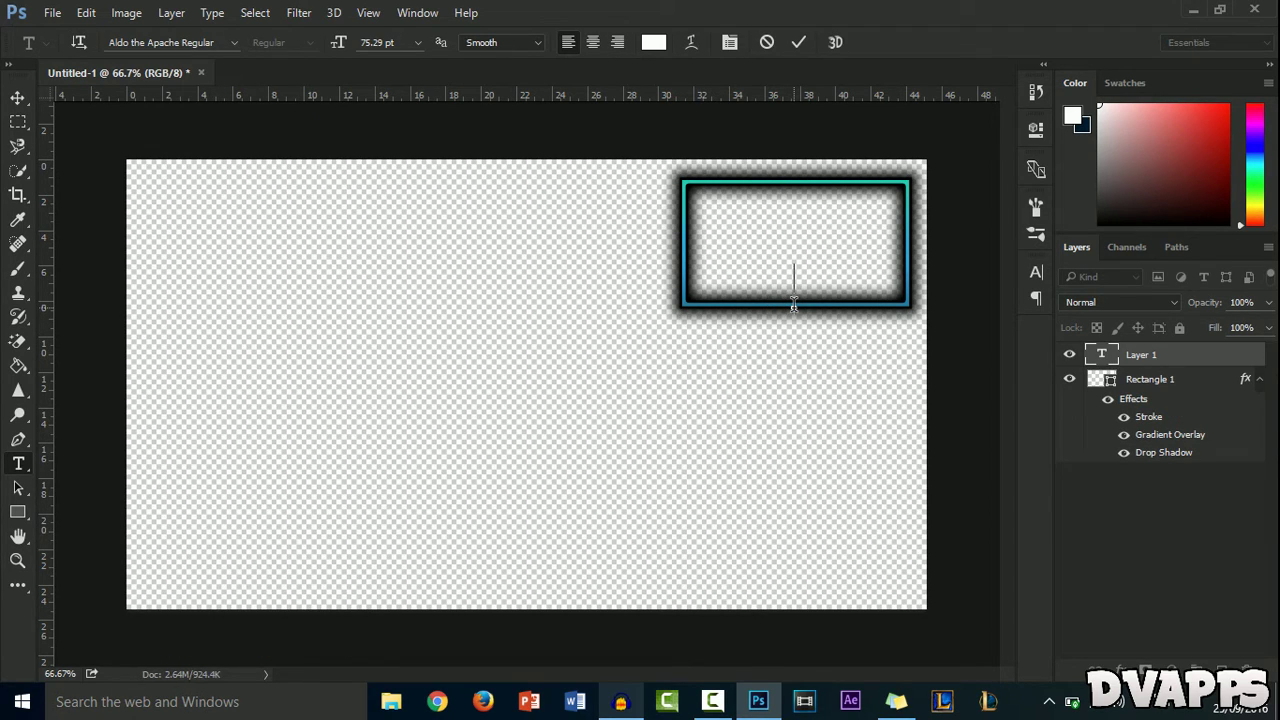
{"action": "type", "text": "DVAP"}
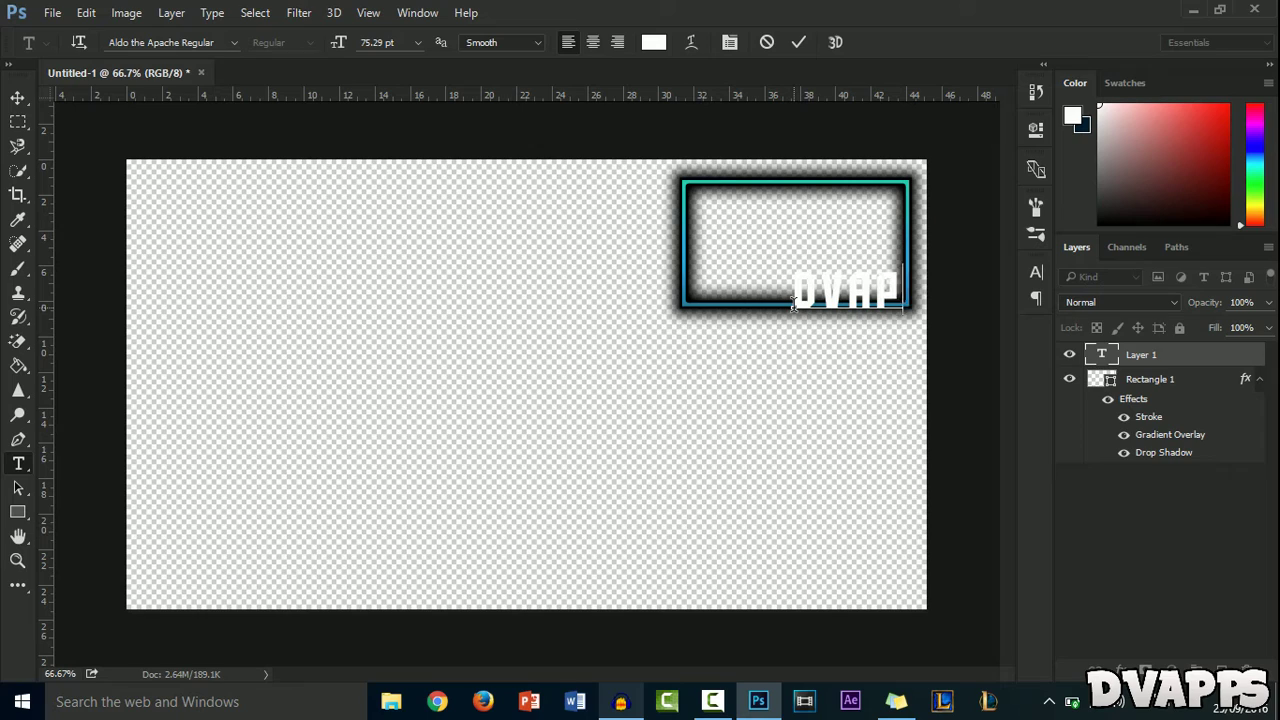
{"action": "type", "text": "P"}
Step: Shrink the DVAPPS text to about 40 pt so it fits the frame
{"action": "left_click_drag", "start_coordinate": [945, 290], "coordinate": [711, 275]}
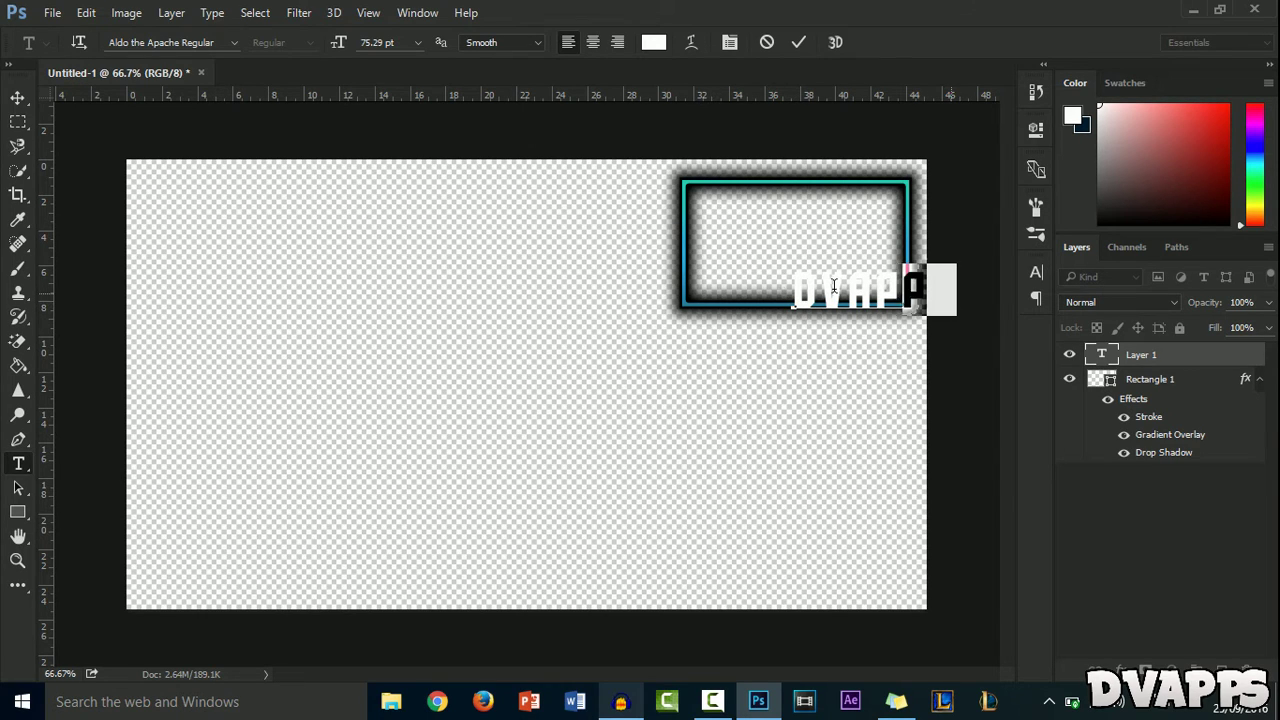
{"action": "left_click", "coordinate": [338, 47]}
{"action": "left_click_drag", "start_coordinate": [338, 47], "coordinate": [304, 47]}
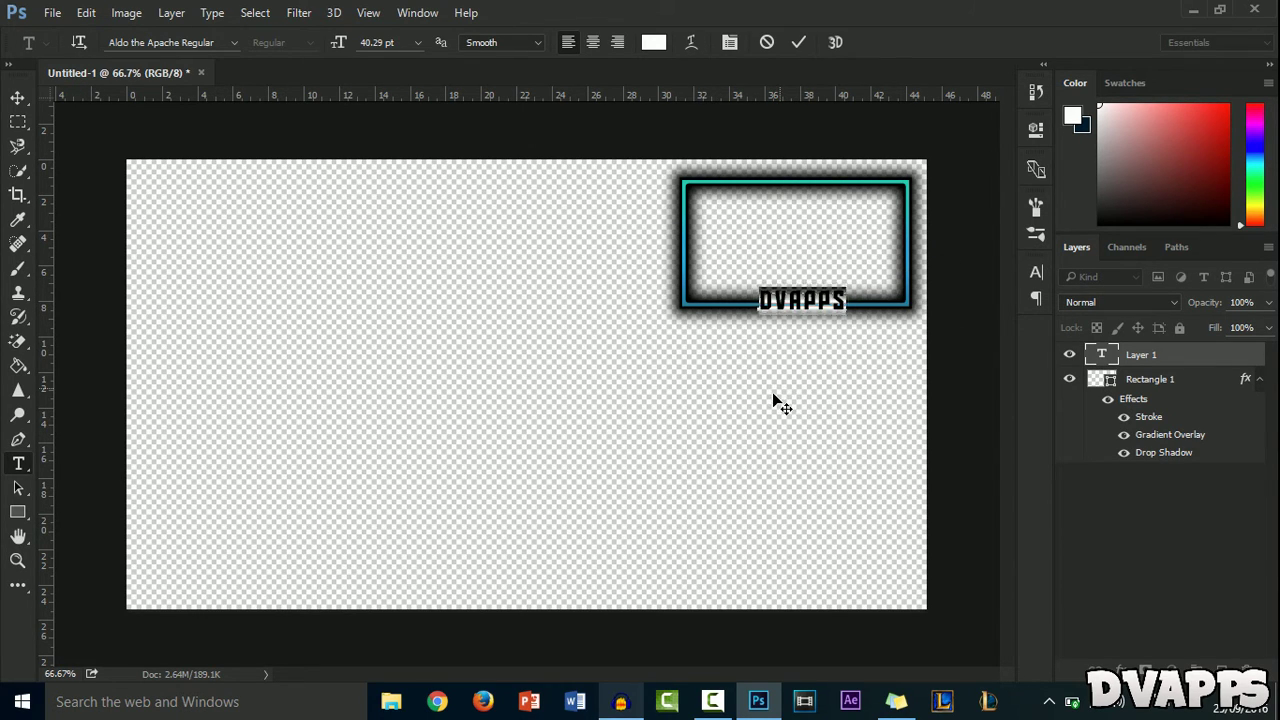
{"action": "left_click", "coordinate": [787, 43]}
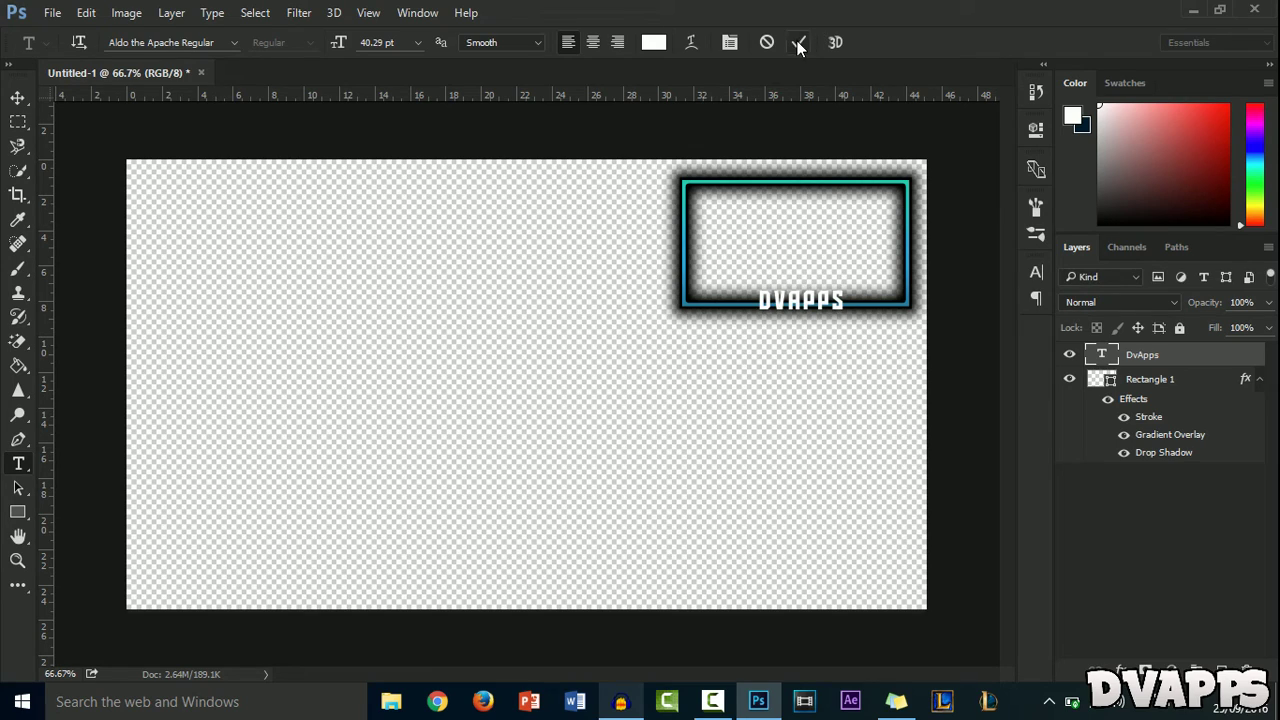
Step: Align the DvApps text and Rectangle 1 layers on their horizontal centres
{"action": "left_click", "coordinate": [1166, 380]}
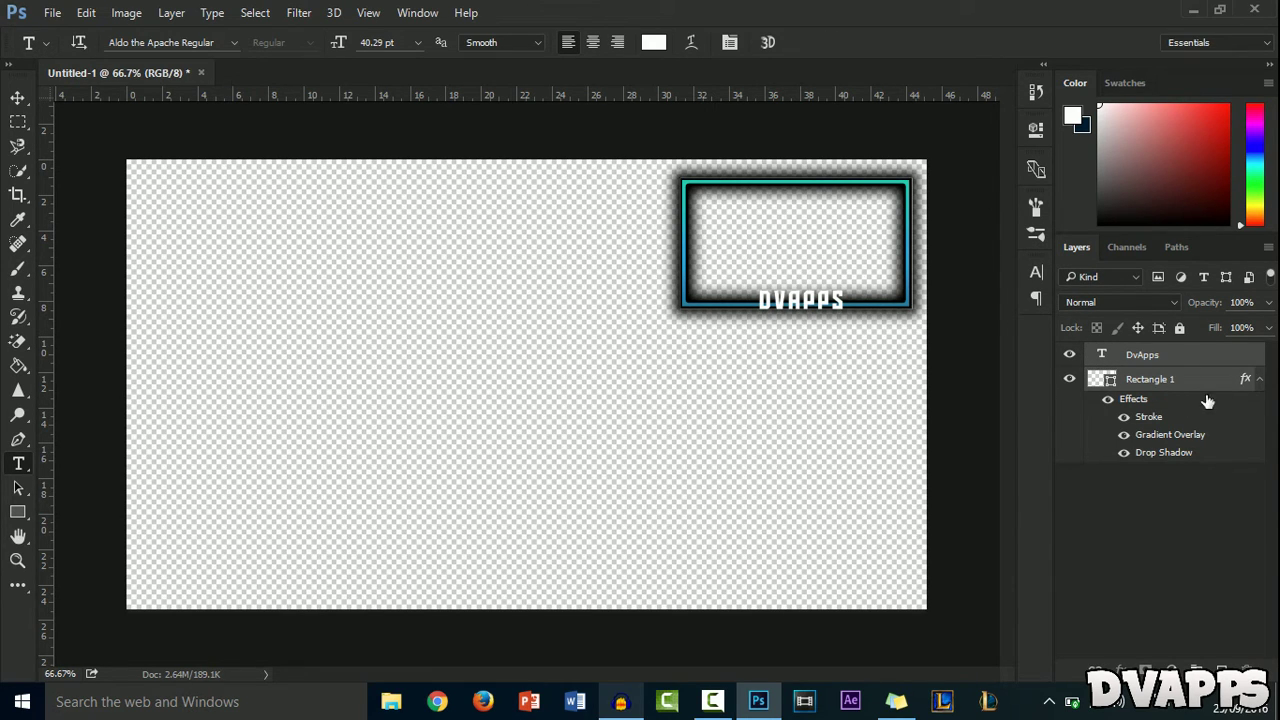
{"action": "left_click", "coordinate": [175, 13]}
{"action": "mouse_move", "coordinate": [225, 516]}
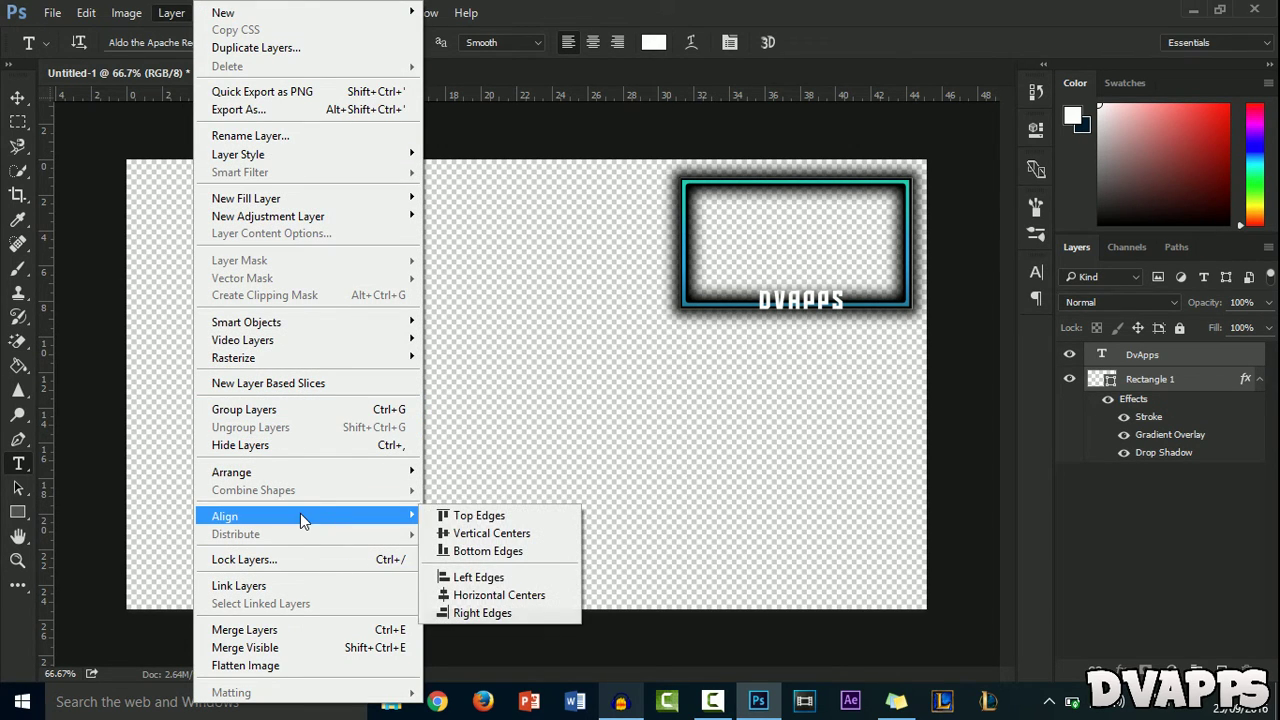
{"action": "left_click", "coordinate": [546, 597]}
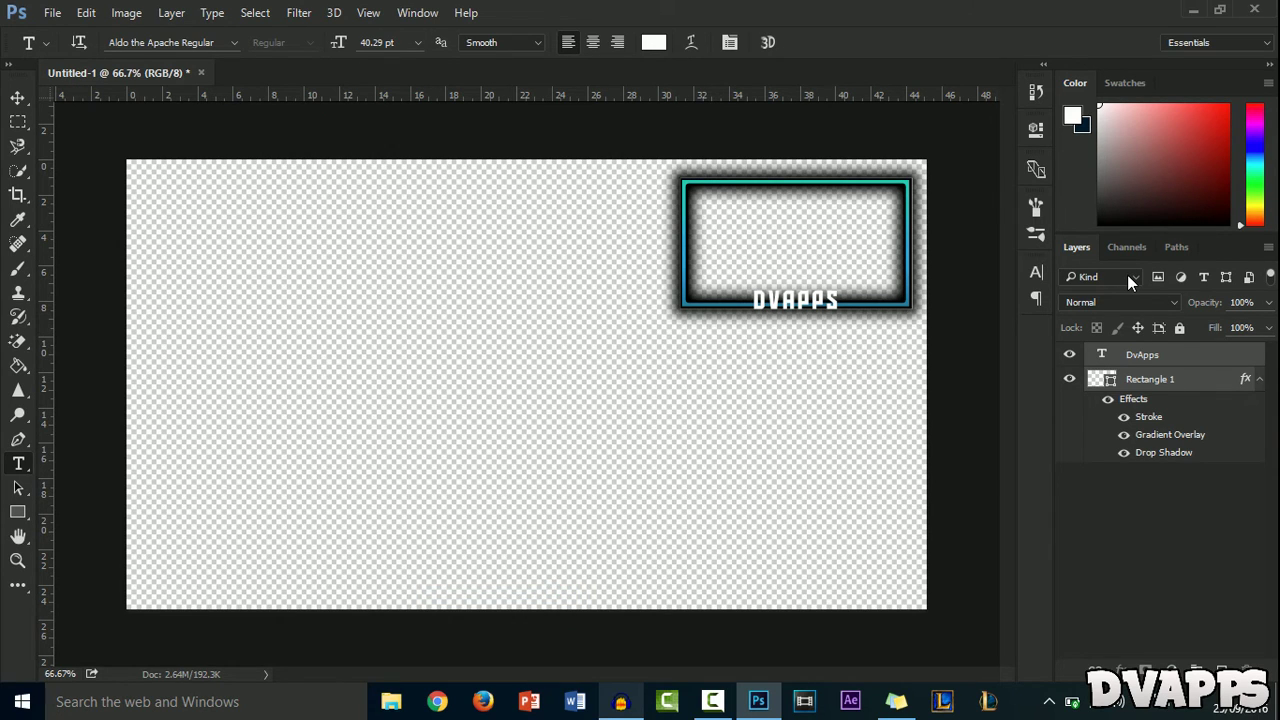
{"action": "left_click", "coordinate": [1150, 356]}
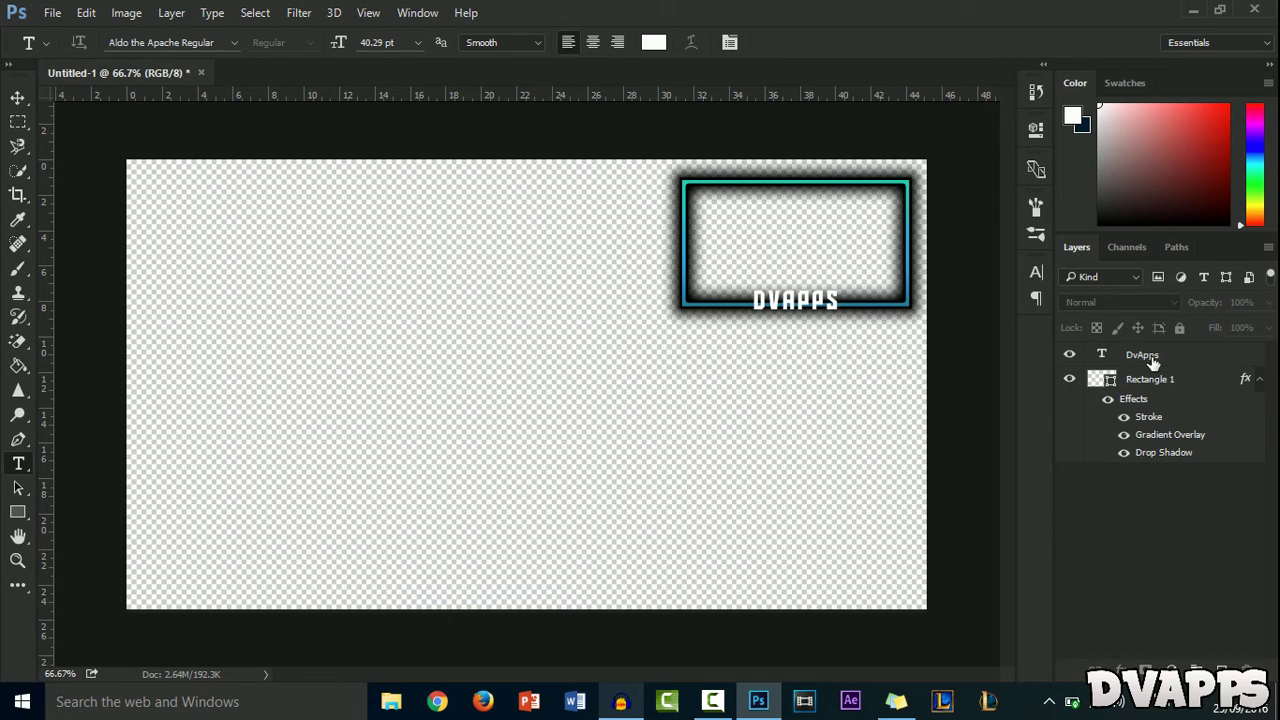
Step: Give the DvApps text a 1 px black stroke and a drop shadow (spread 15, size 9)
{"action": "right_click", "coordinate": [1152, 357]}
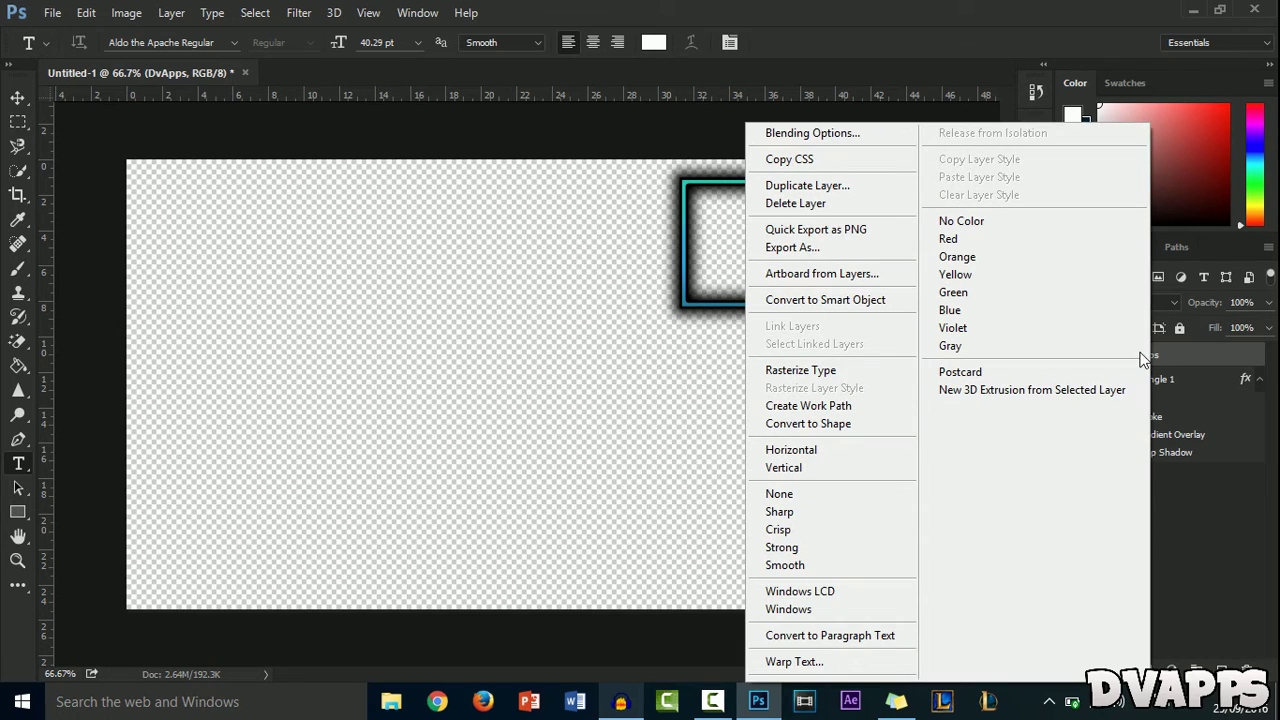
{"action": "left_click", "coordinate": [876, 131]}
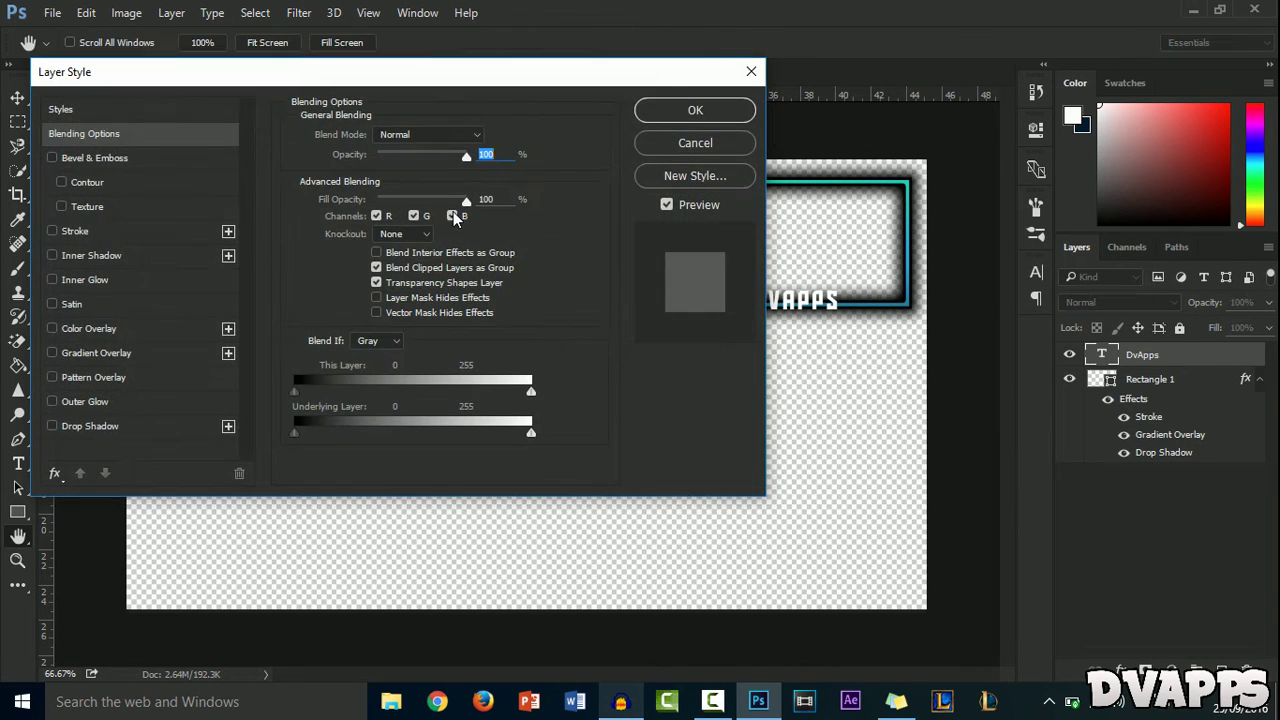
{"action": "left_click", "coordinate": [73, 428]}
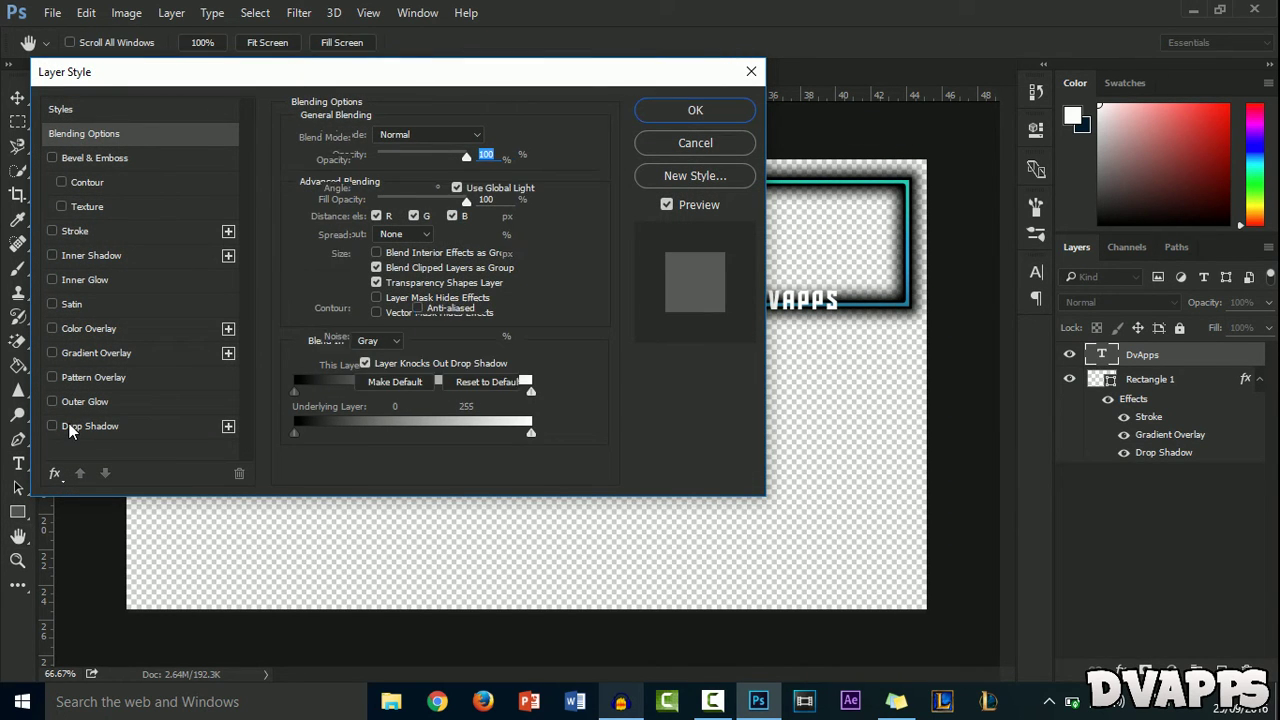
{"action": "left_click", "coordinate": [76, 233]}
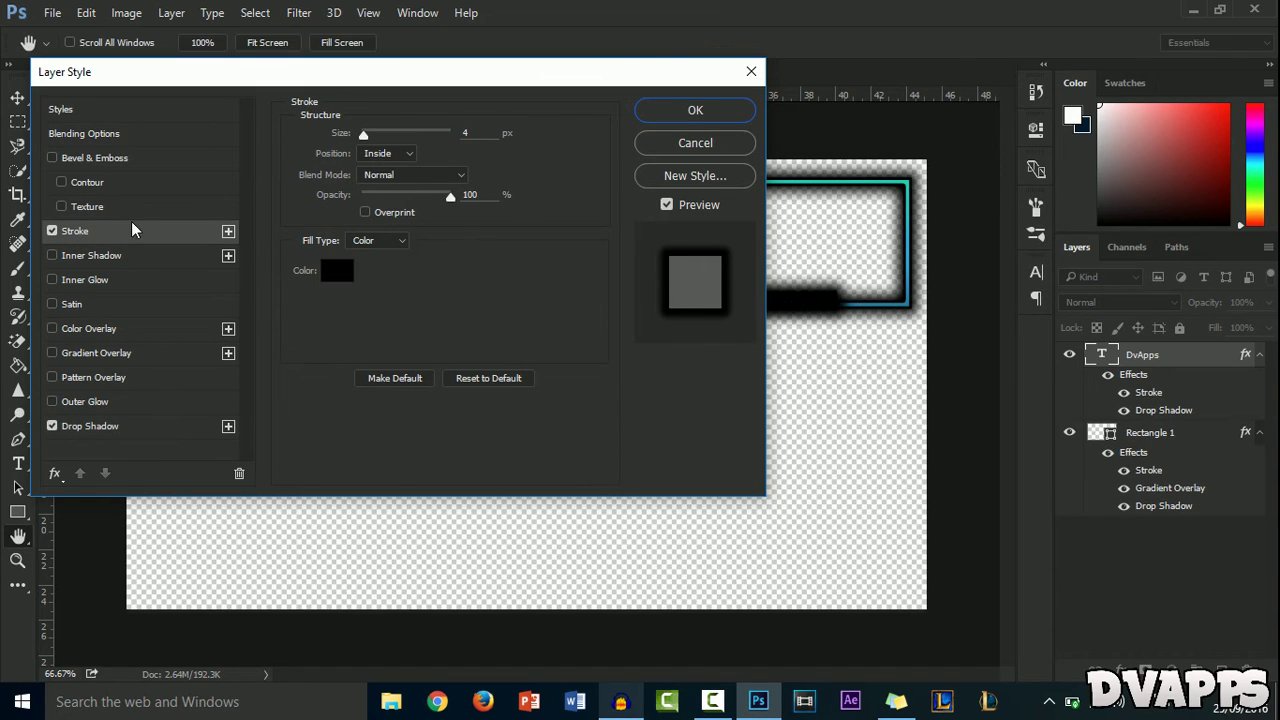
{"action": "left_click", "coordinate": [100, 427]}
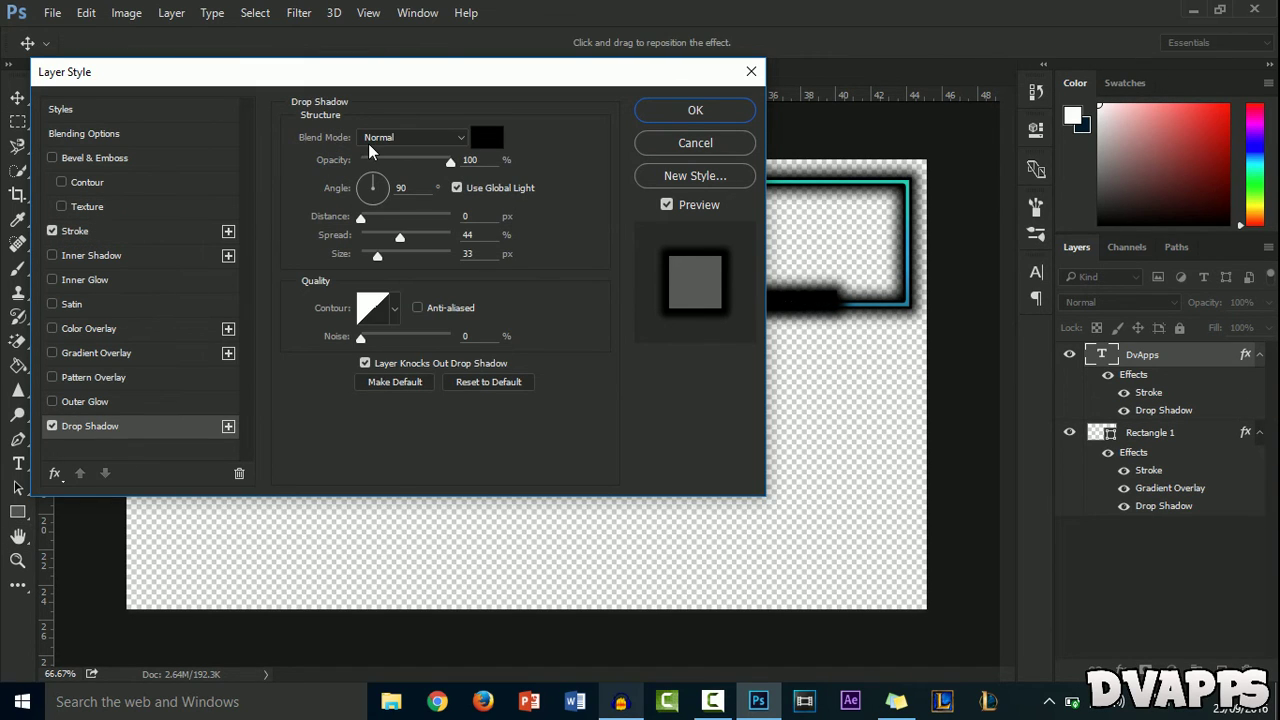
{"action": "left_click", "coordinate": [383, 237]}
{"action": "left_click", "coordinate": [78, 232]}
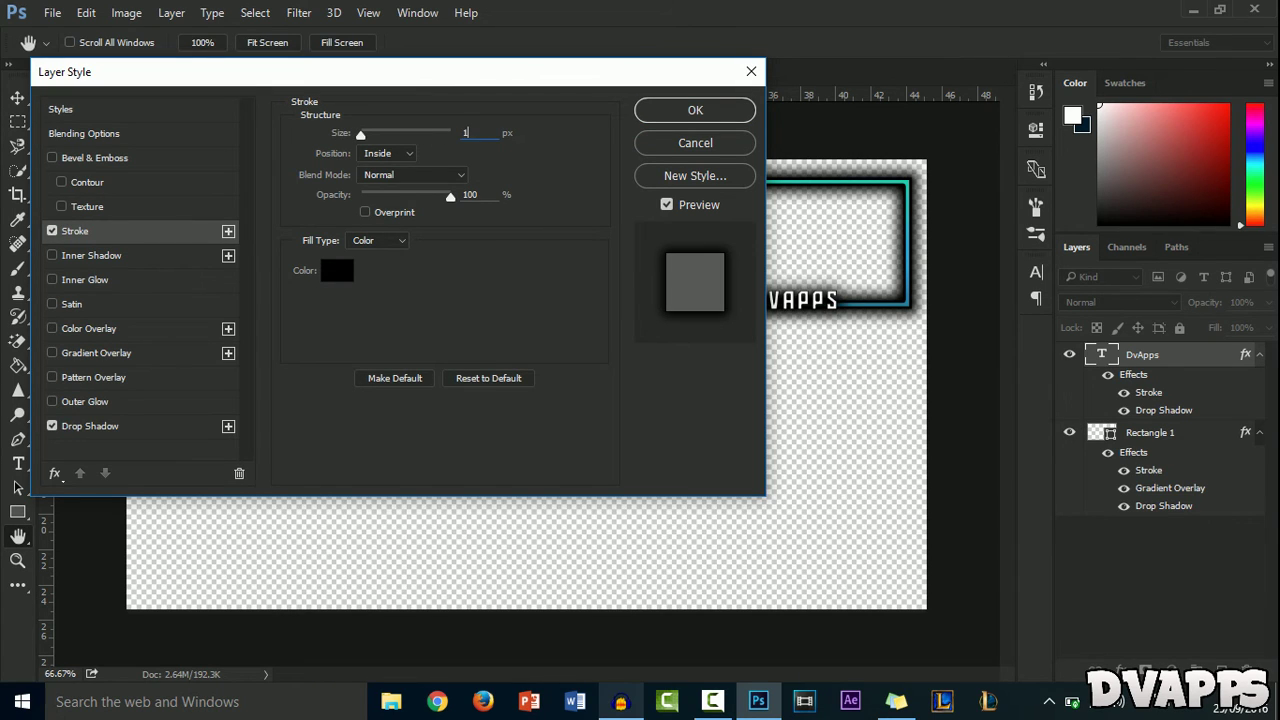
{"action": "left_click", "coordinate": [90, 426]}
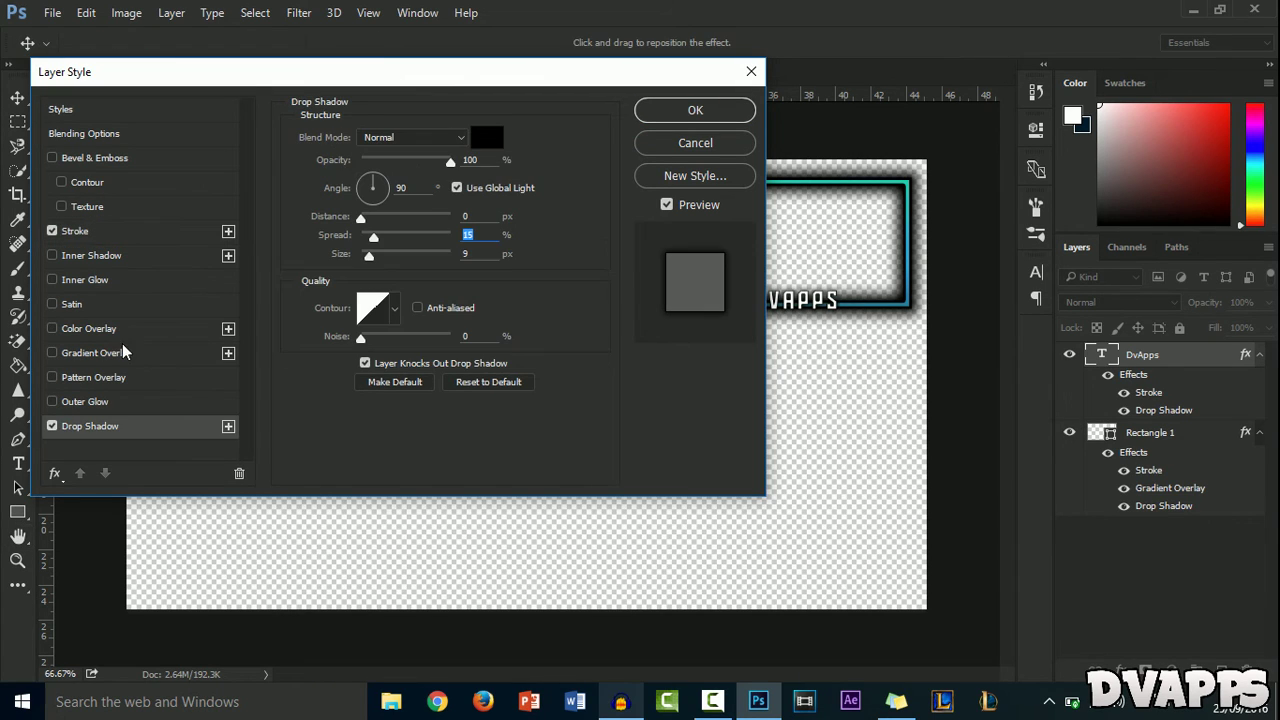
{"action": "left_click", "coordinate": [684, 120]}
Step: Save the design as a PNG named 'Facecam' with default PNG options
{"action": "left_click", "coordinate": [52, 12]}
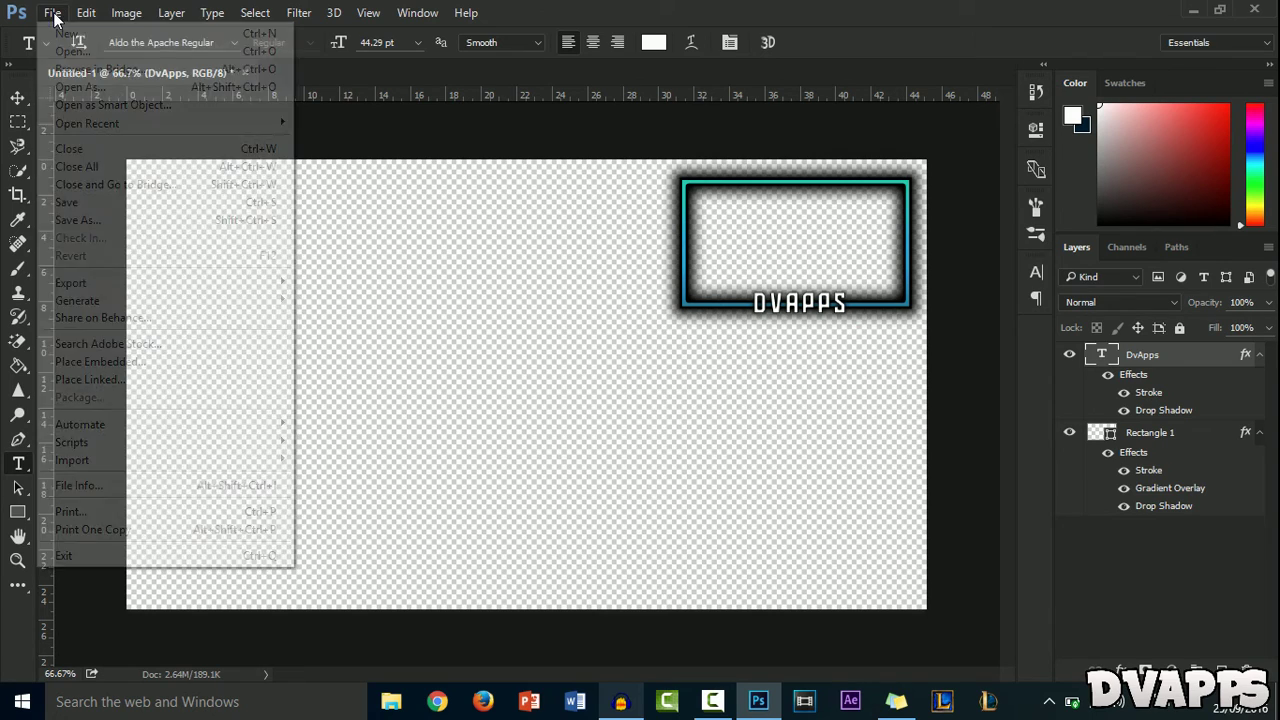
{"action": "left_click", "coordinate": [275, 215]}
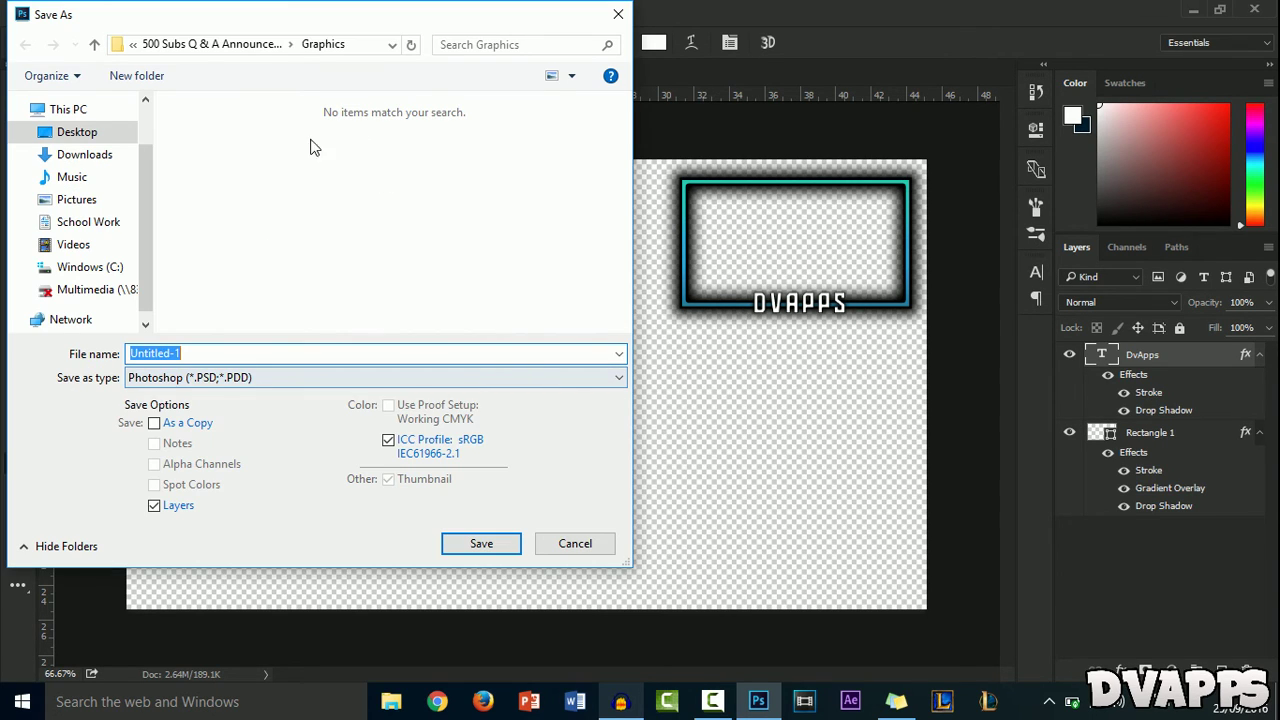
{"action": "left_click", "coordinate": [236, 353]}
{"action": "left_click", "coordinate": [206, 377]}
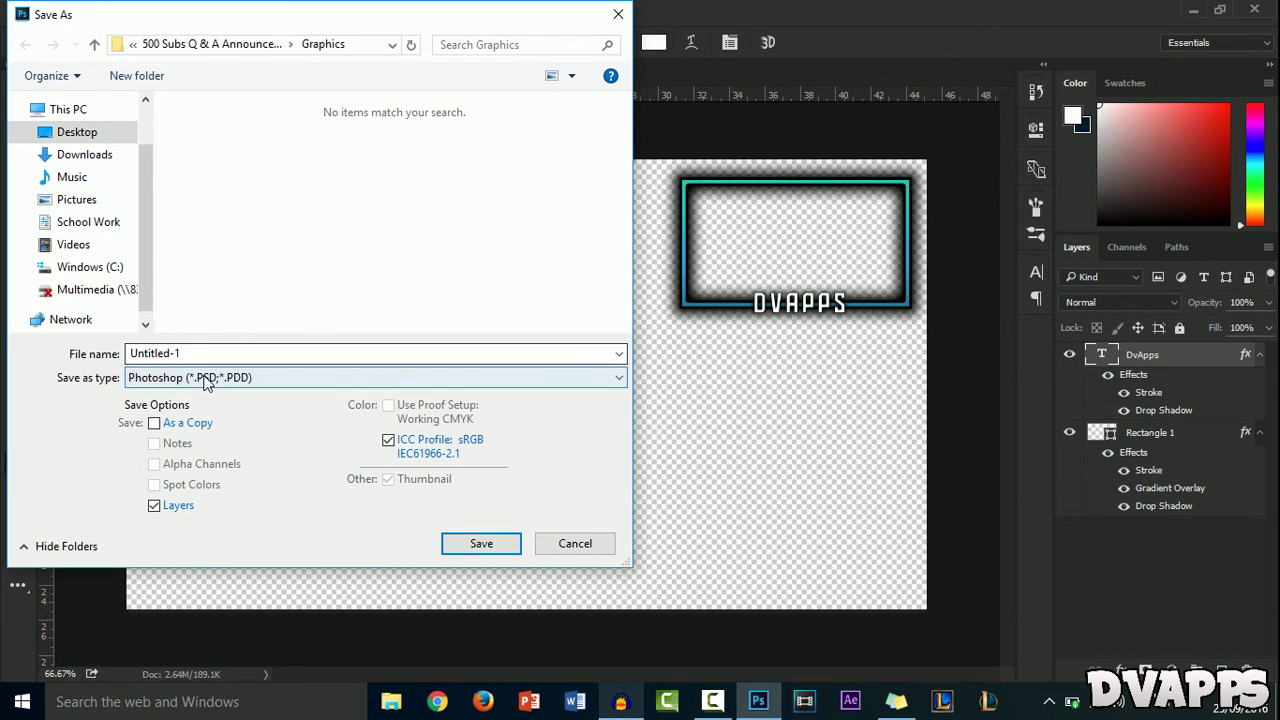
{"action": "left_click", "coordinate": [190, 380]}
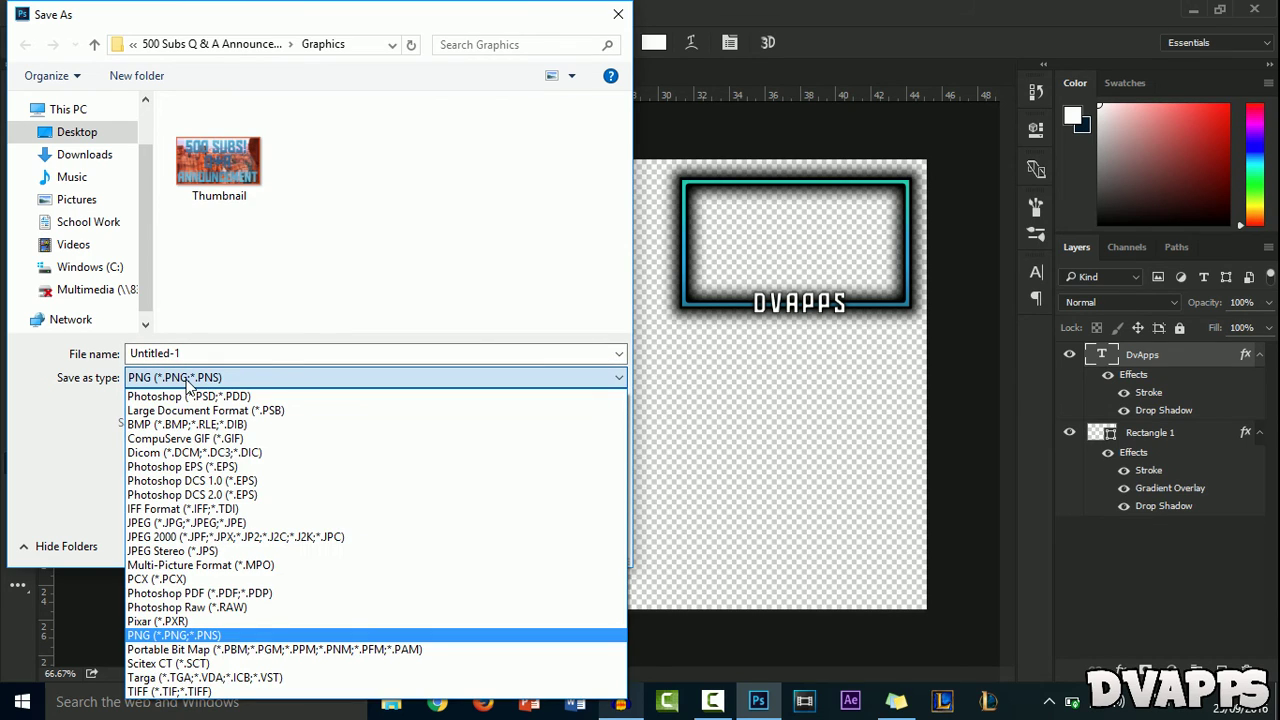
{"action": "left_click", "coordinate": [163, 640]}
{"action": "double_click", "coordinate": [272, 355]}
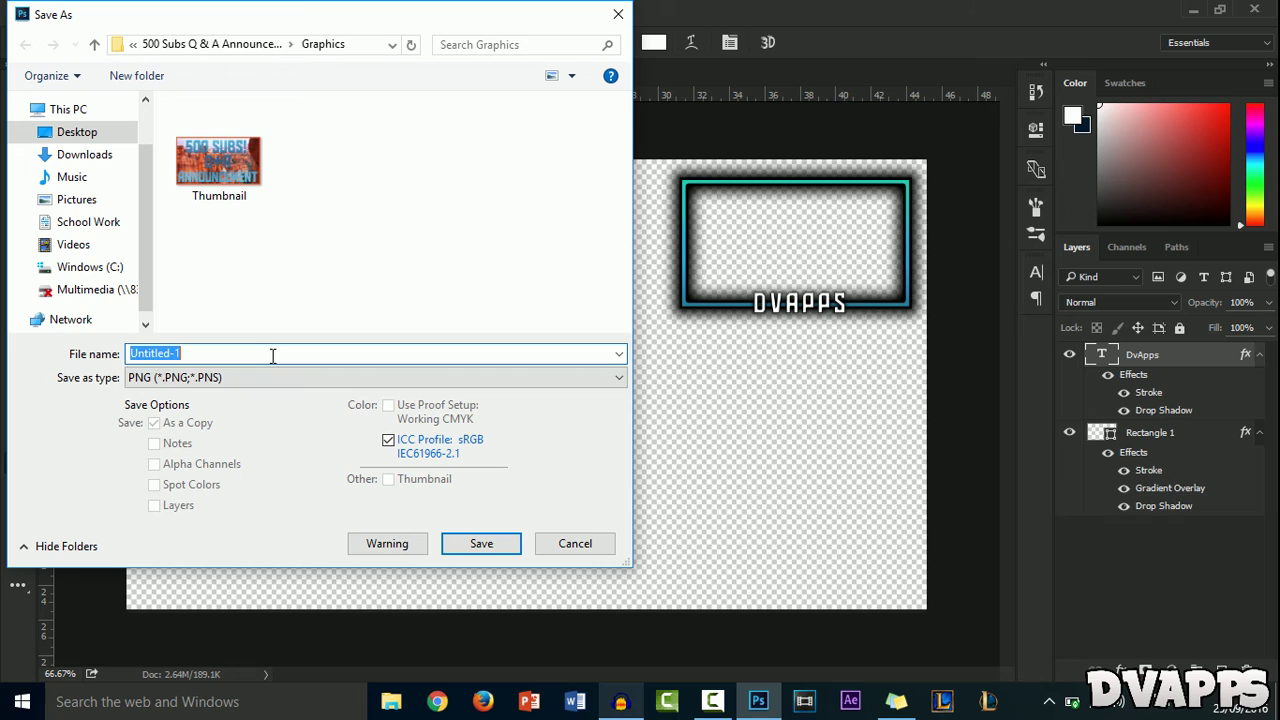
{"action": "type", "text": "Facecam"}
{"action": "left_click", "coordinate": [70, 131]}
{"action": "left_click", "coordinate": [480, 543]}
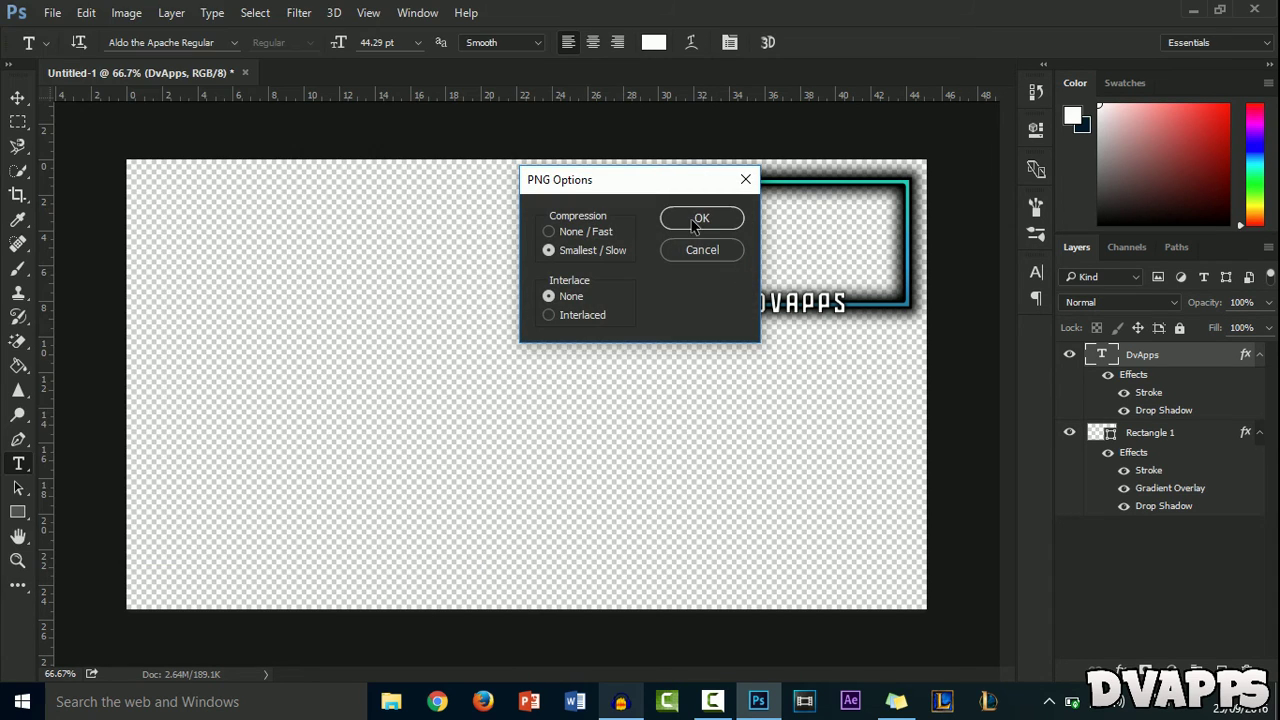
{"action": "left_click", "coordinate": [688, 225]}
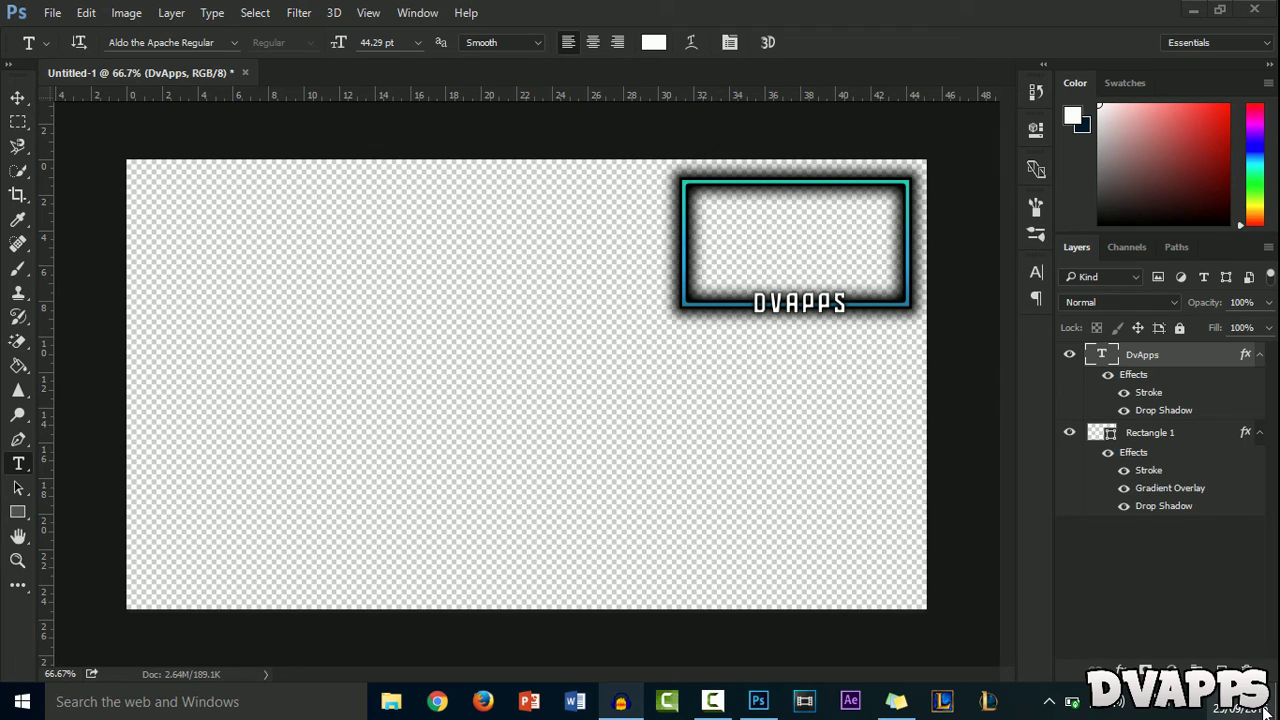